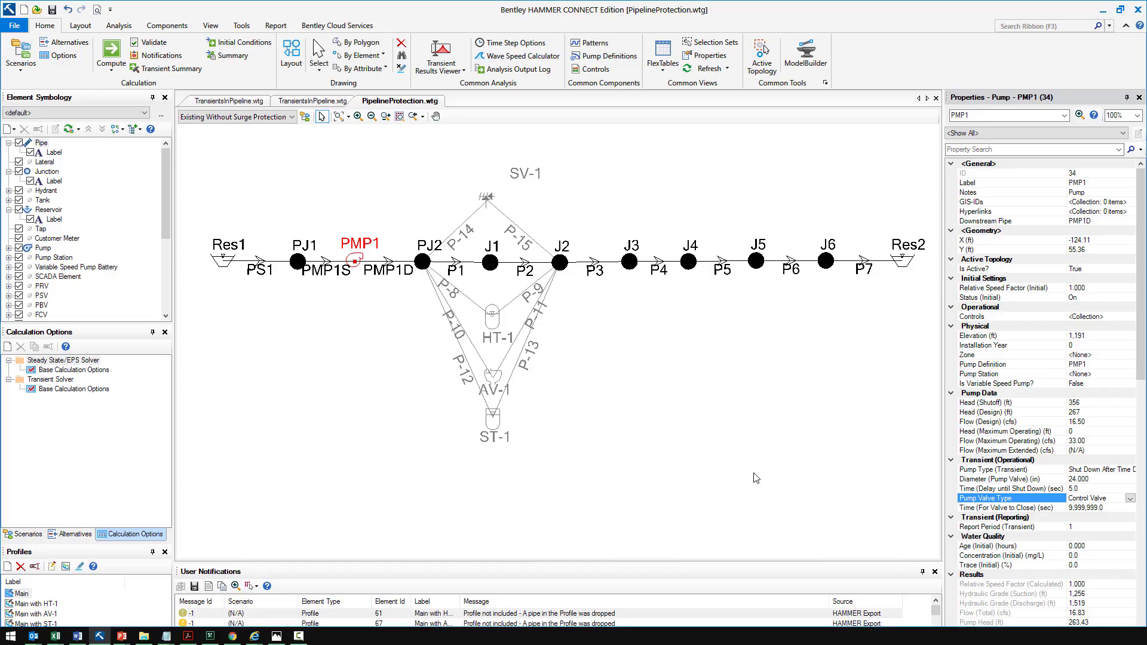
# Step: Open Air_Valve_Example.wtg from C:\Program Files (x86)\Bentley\HAMMER\Samples
pyautogui.click(37, 9)
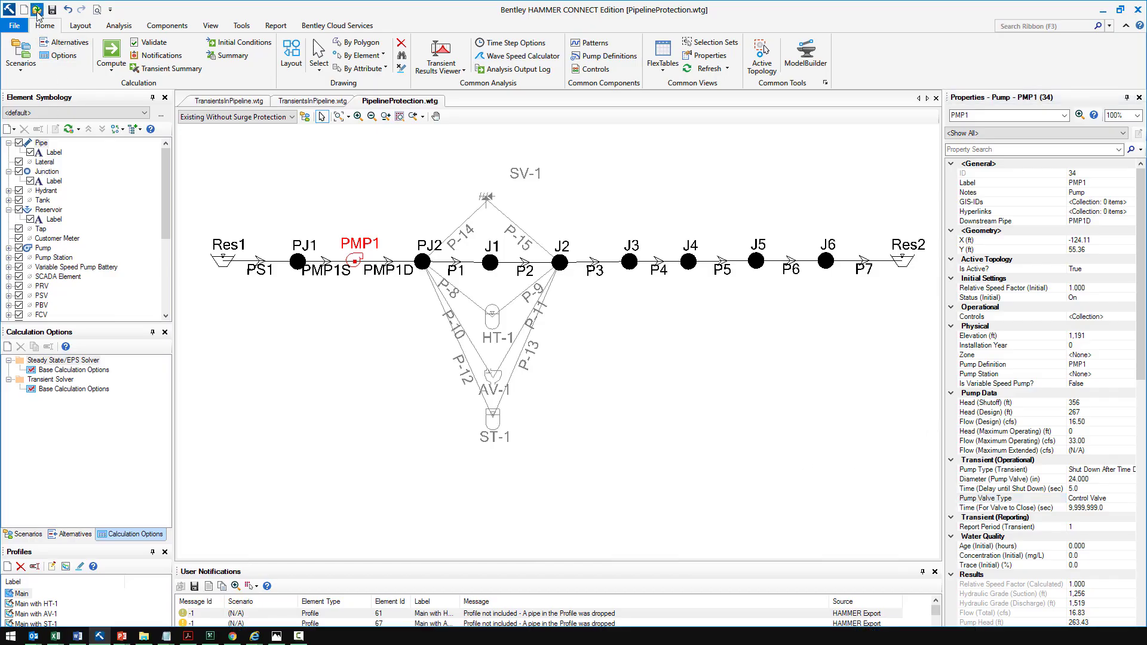
pyautogui.scroll(1, 164, 156)
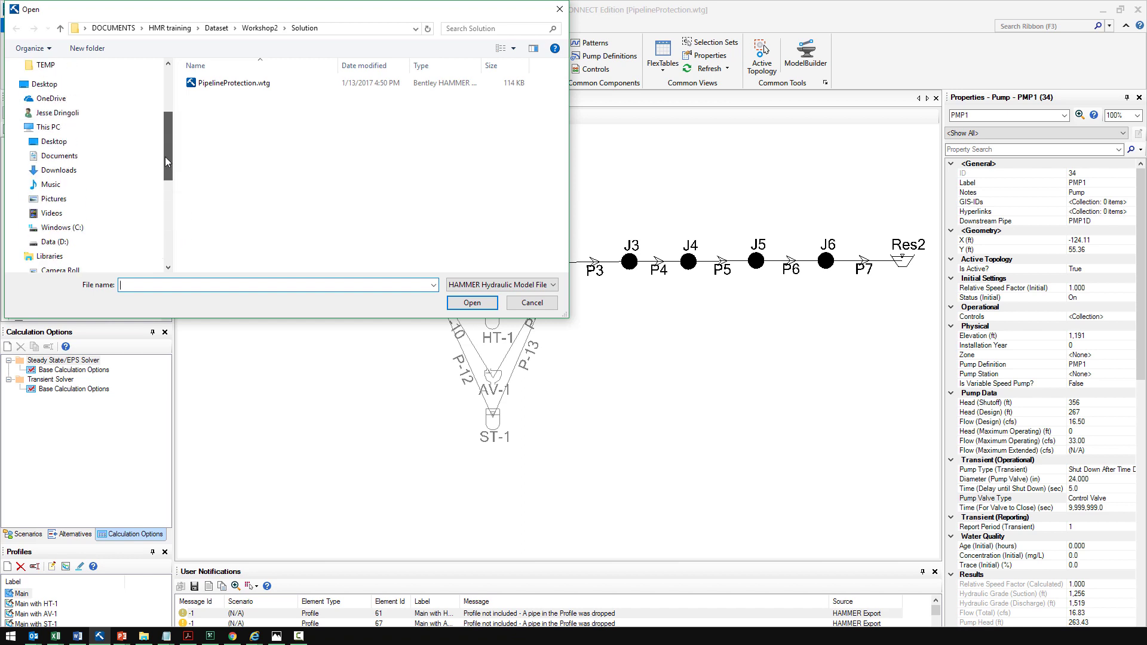
pyautogui.click(21, 228)
pyautogui.click(28, 235)
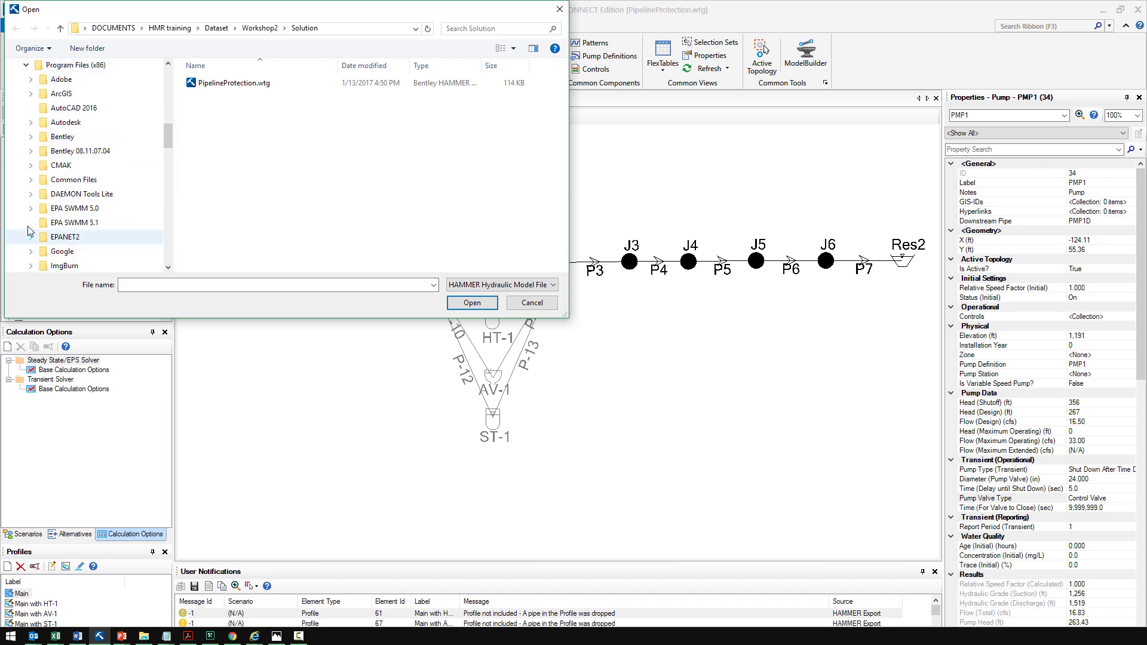
pyautogui.click(30, 136)
pyautogui.click(37, 136)
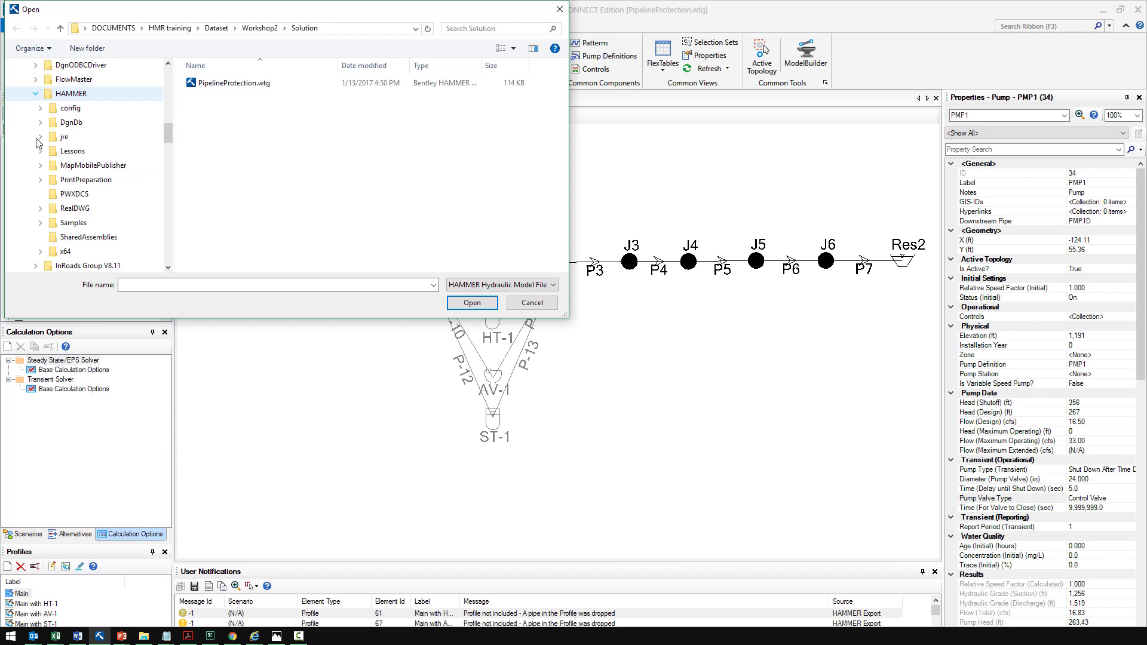
pyautogui.click(63, 223)
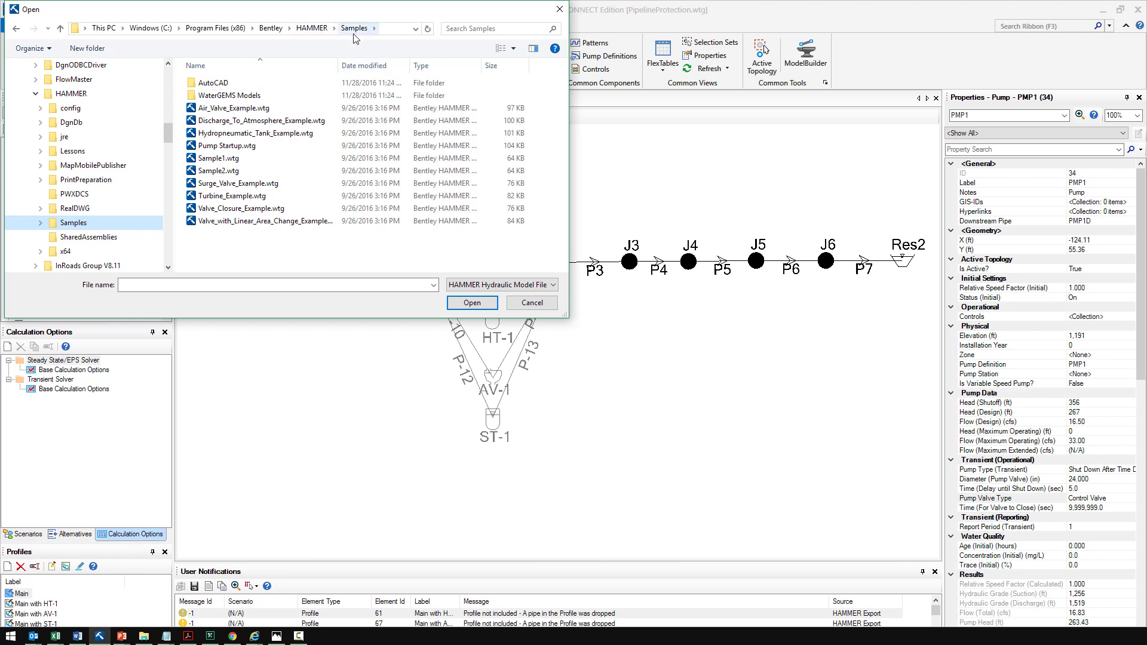
pyautogui.click(260, 109)
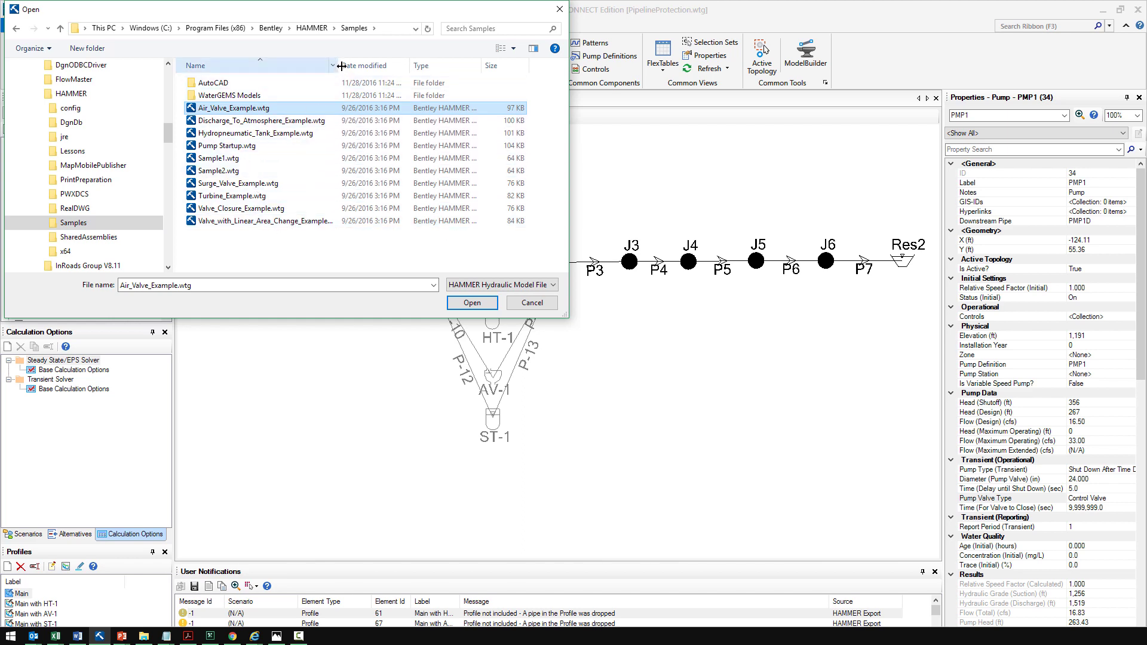
pyautogui.moveTo(340, 66); pyautogui.dragTo(356, 66)
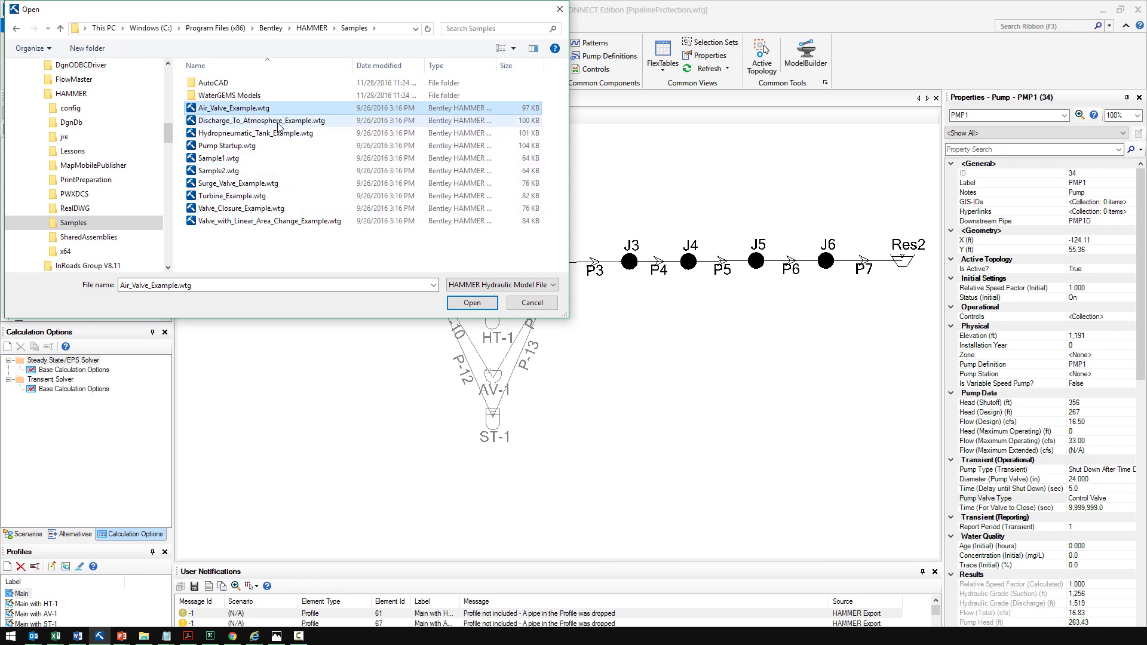
pyautogui.doubleClick(245, 109)
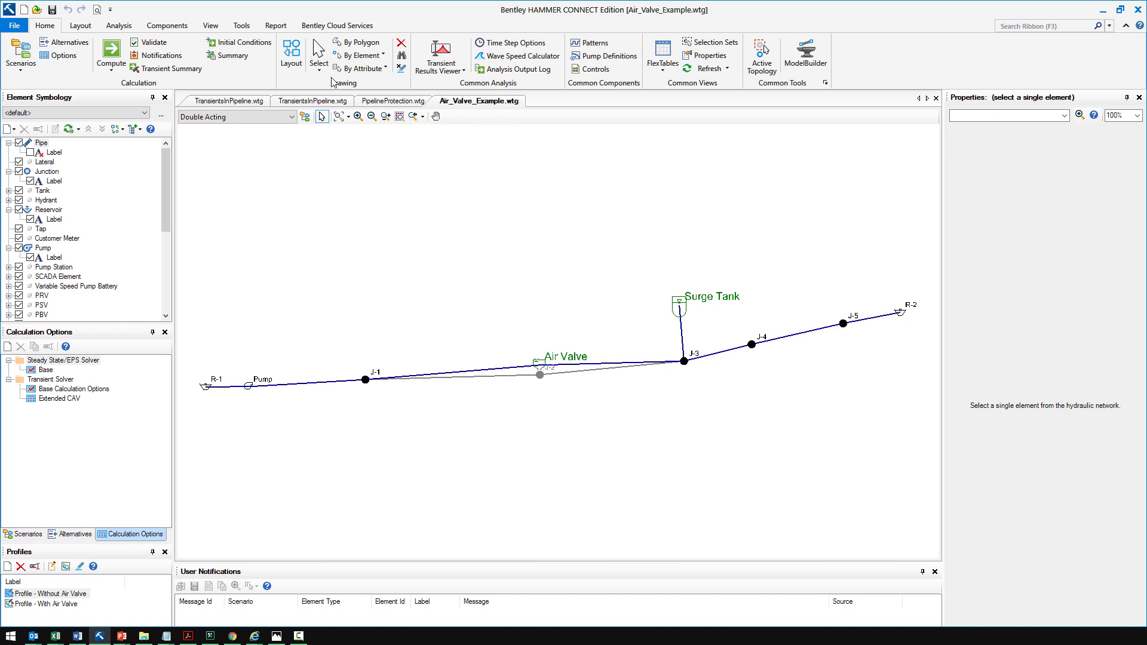
# Step: Compute initial conditions and keep the Double Acting scenario active
pyautogui.click(226, 47)
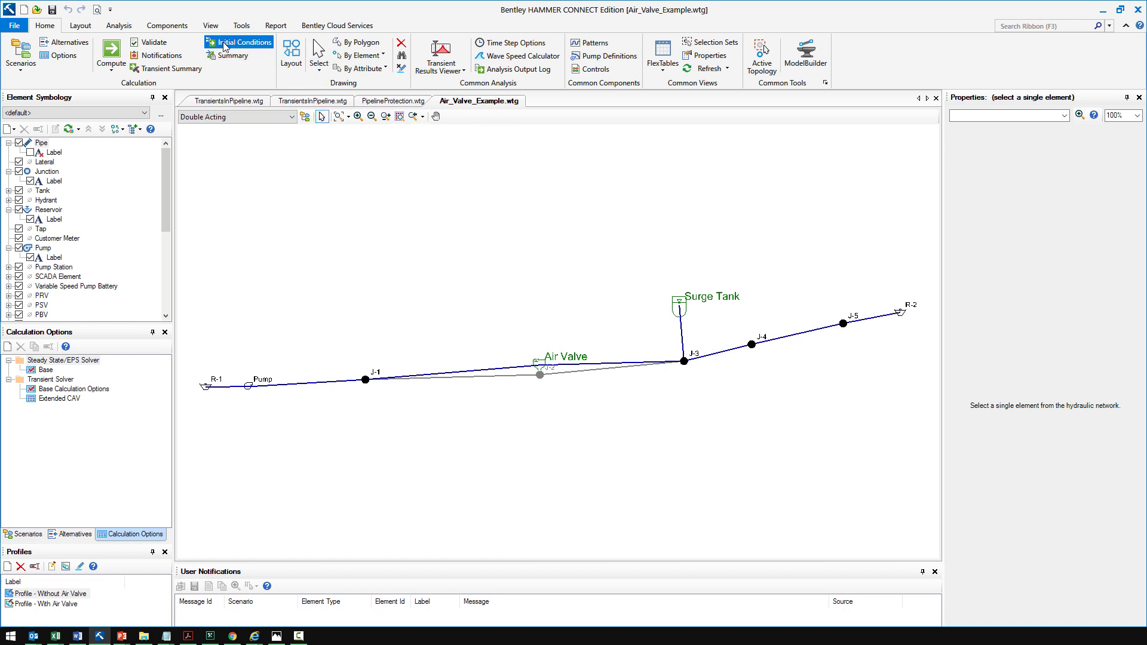
pyautogui.click(608, 161)
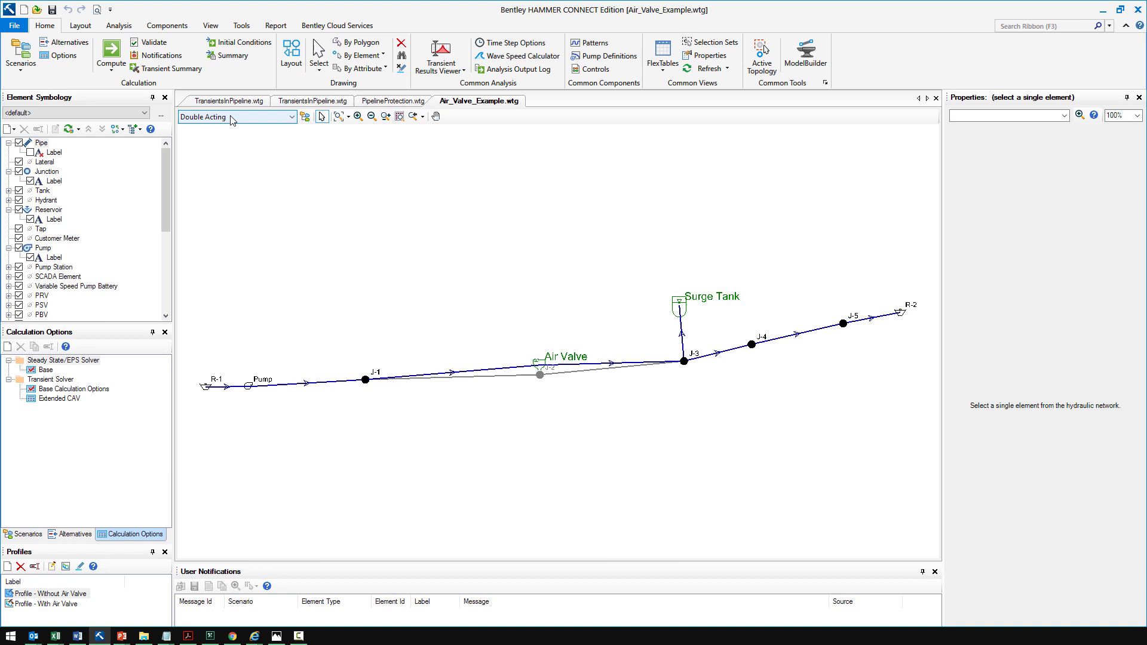
pyautogui.click(231, 120)
pyautogui.click(233, 121)
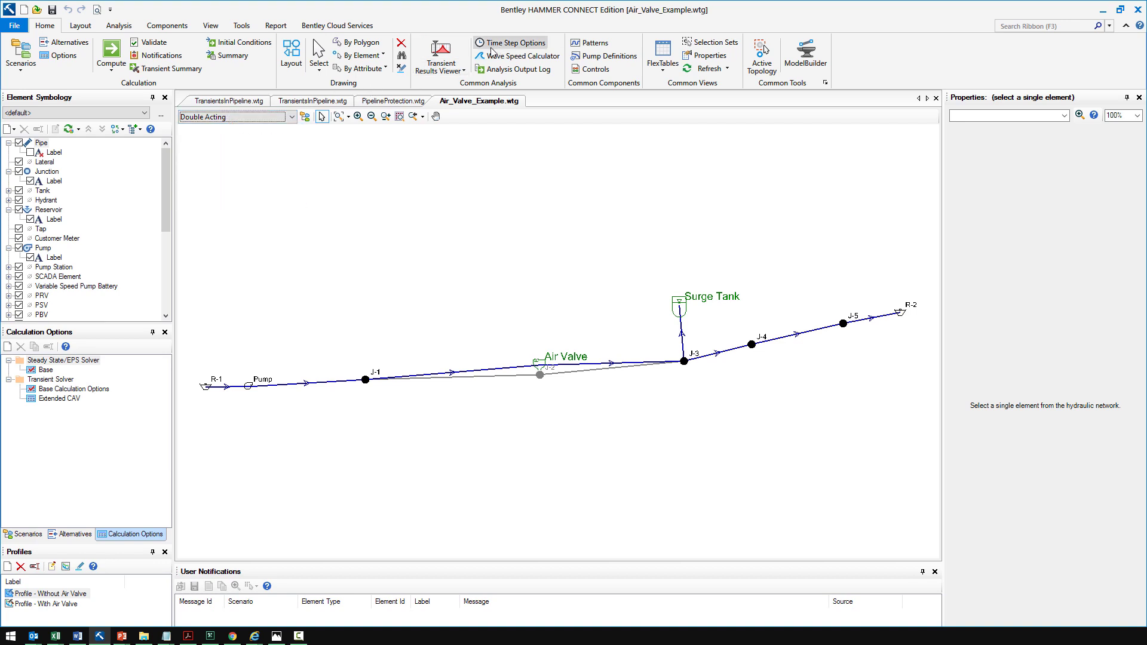
# Step: View and close the Profile - With Air Valve graph
pyautogui.click(222, 26)
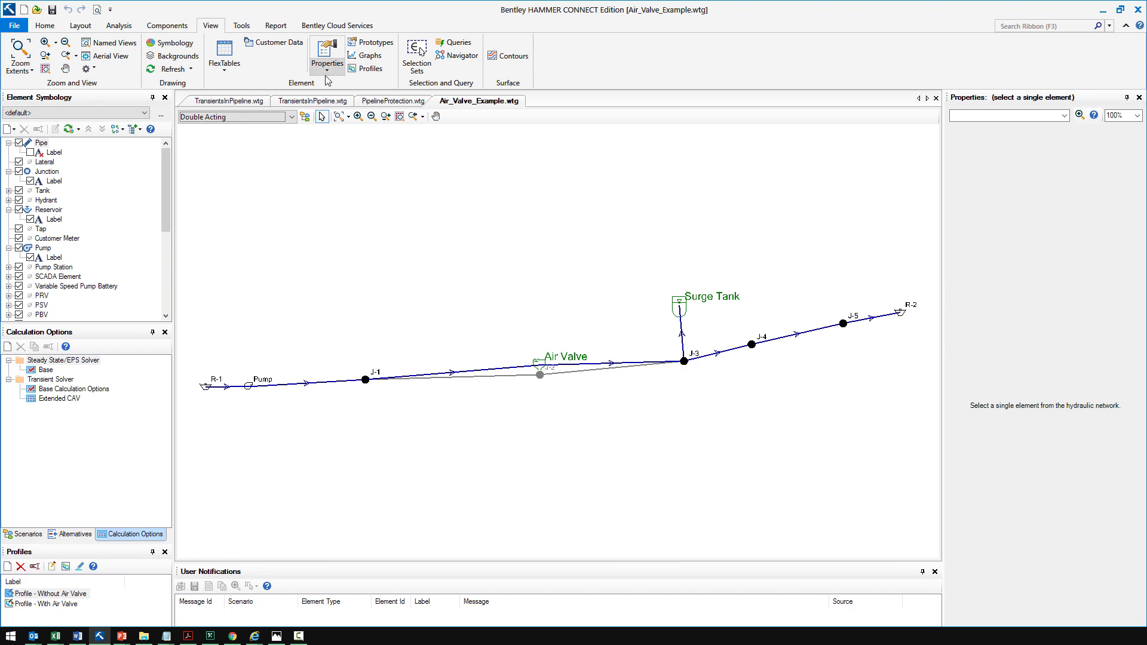
pyautogui.click(371, 68)
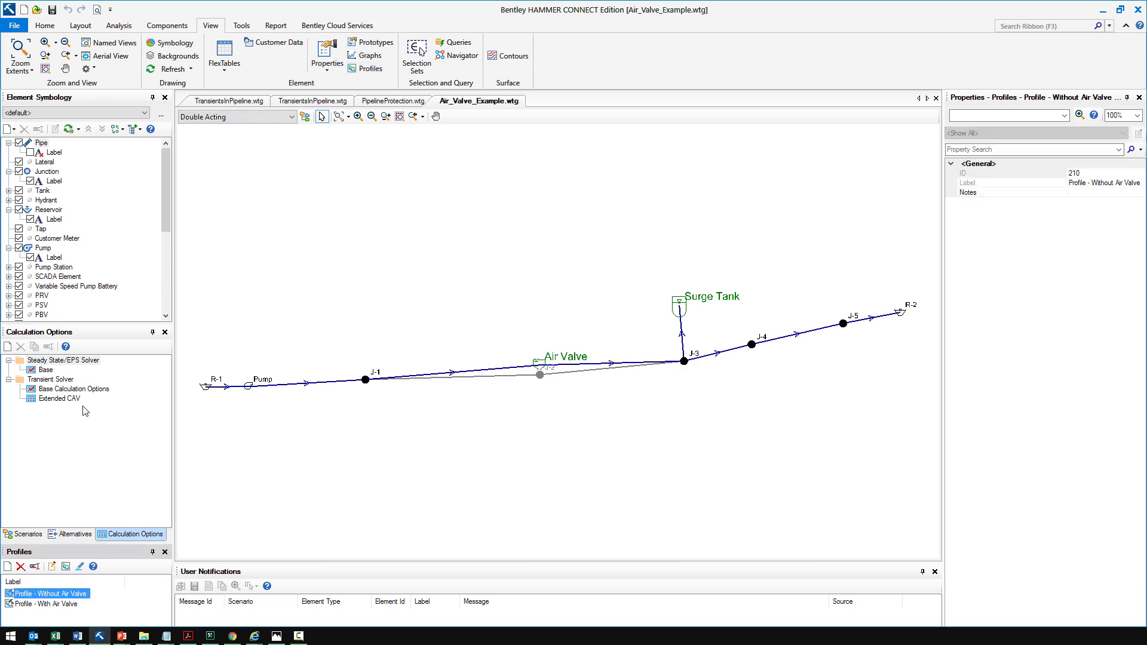
pyautogui.doubleClick(55, 604)
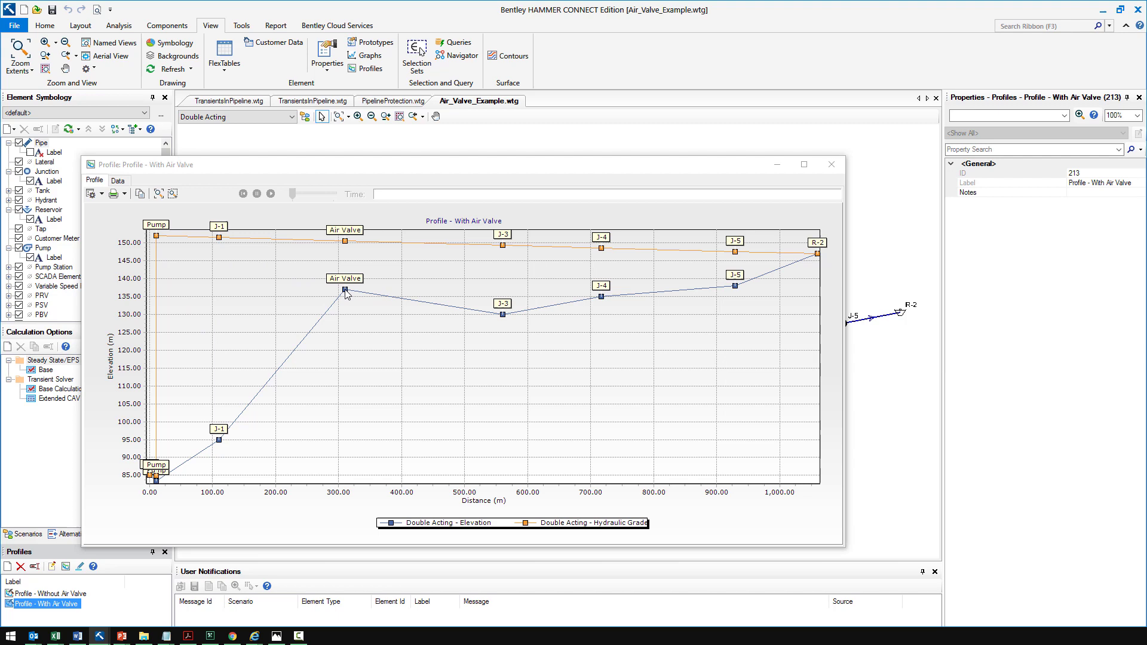
pyautogui.click(830, 165)
# Step: Run the transient computation and dismiss its summary
pyautogui.click(54, 27)
pyautogui.click(109, 57)
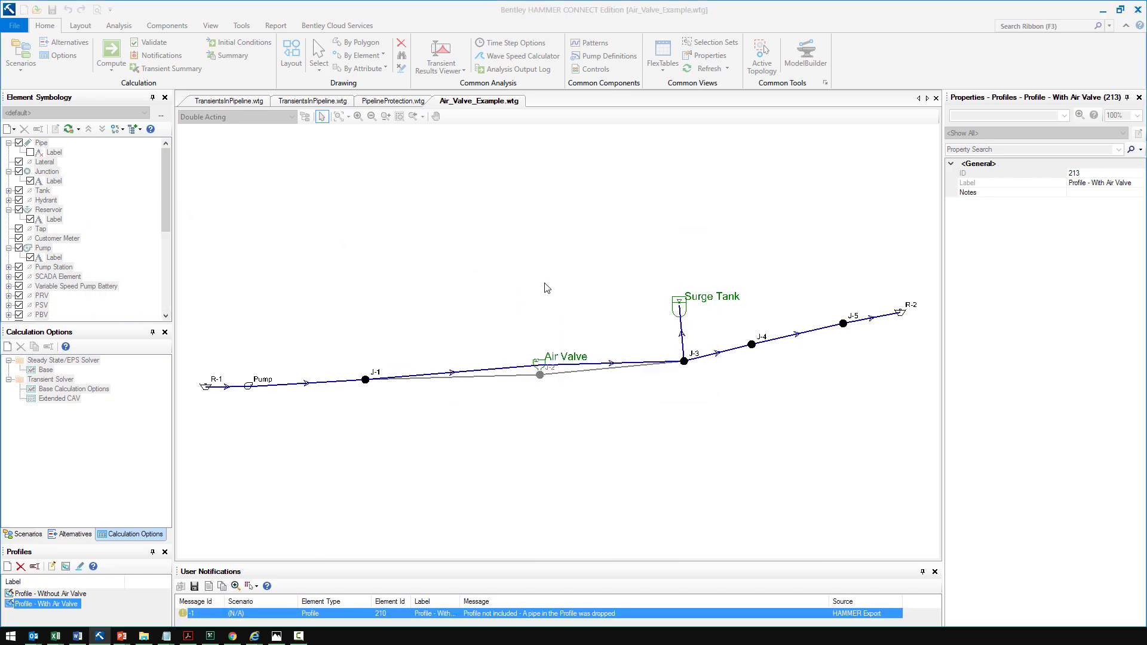
pyautogui.click(688, 479)
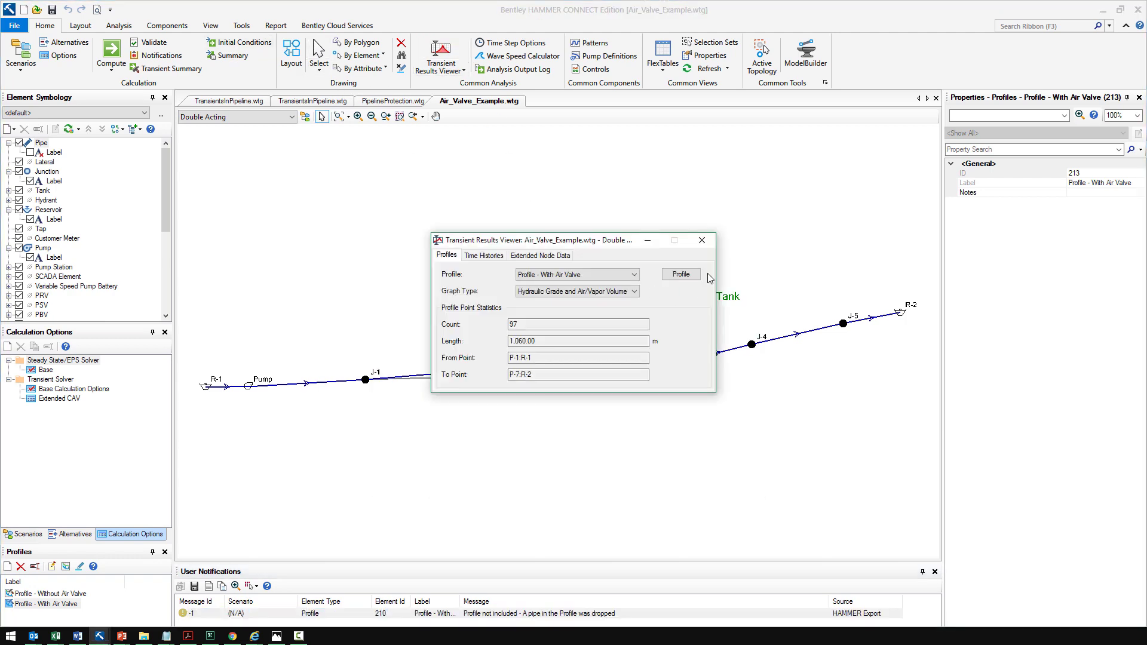
# Step: Open the With Air Valve transient profile and advance it from 0.35 to 3.35 seconds
pyautogui.click(687, 274)
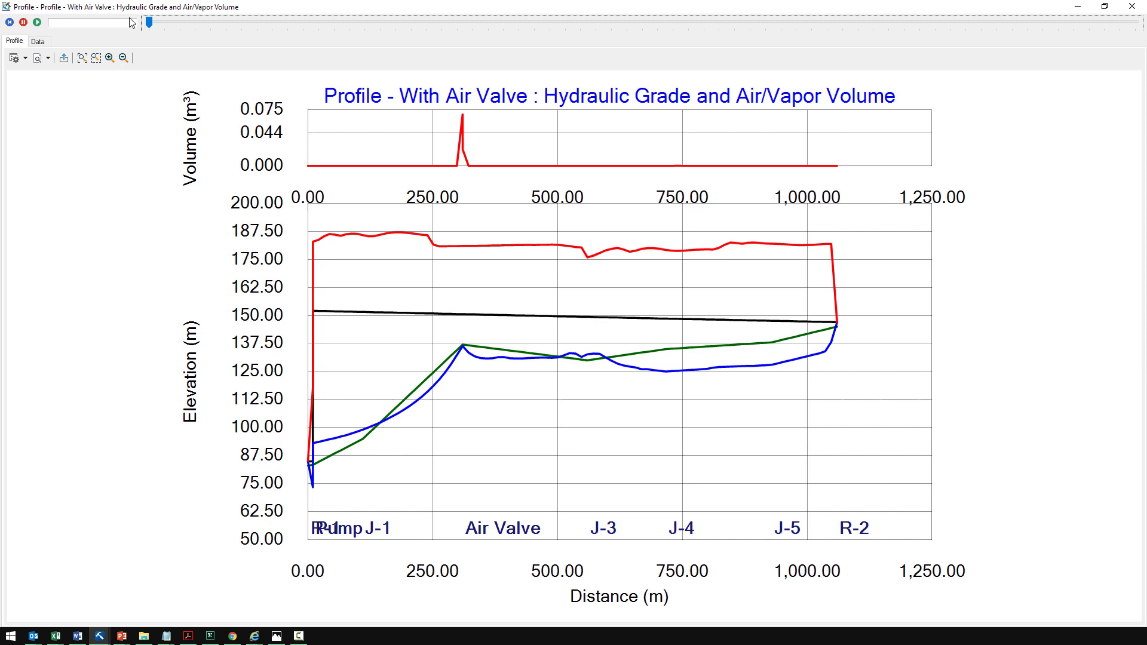
pyautogui.click(152, 22)
pyautogui.moveTo(153, 20); pyautogui.dragTo(185, 24)
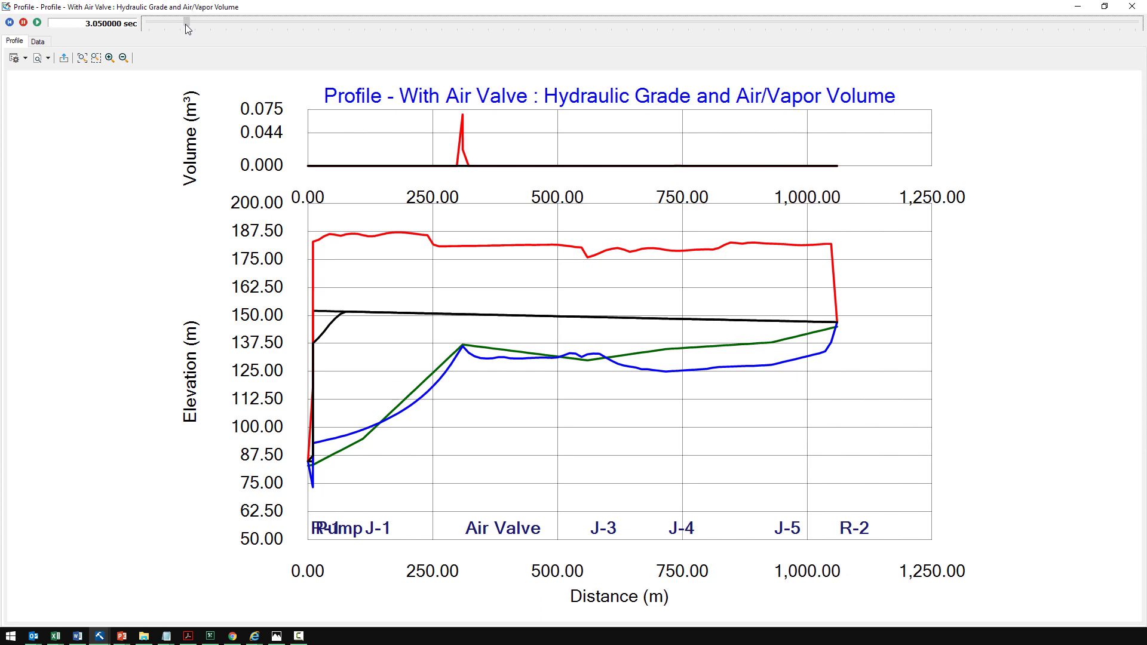
pyautogui.moveTo(186, 24); pyautogui.dragTo(190, 29)
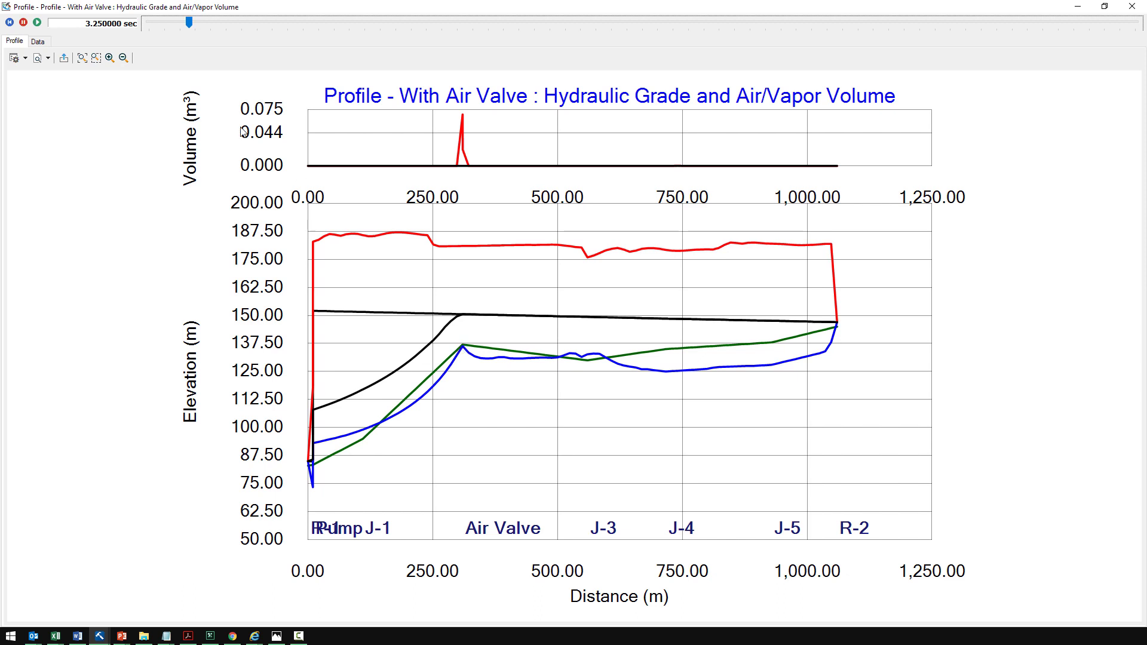
pyautogui.click(191, 24)
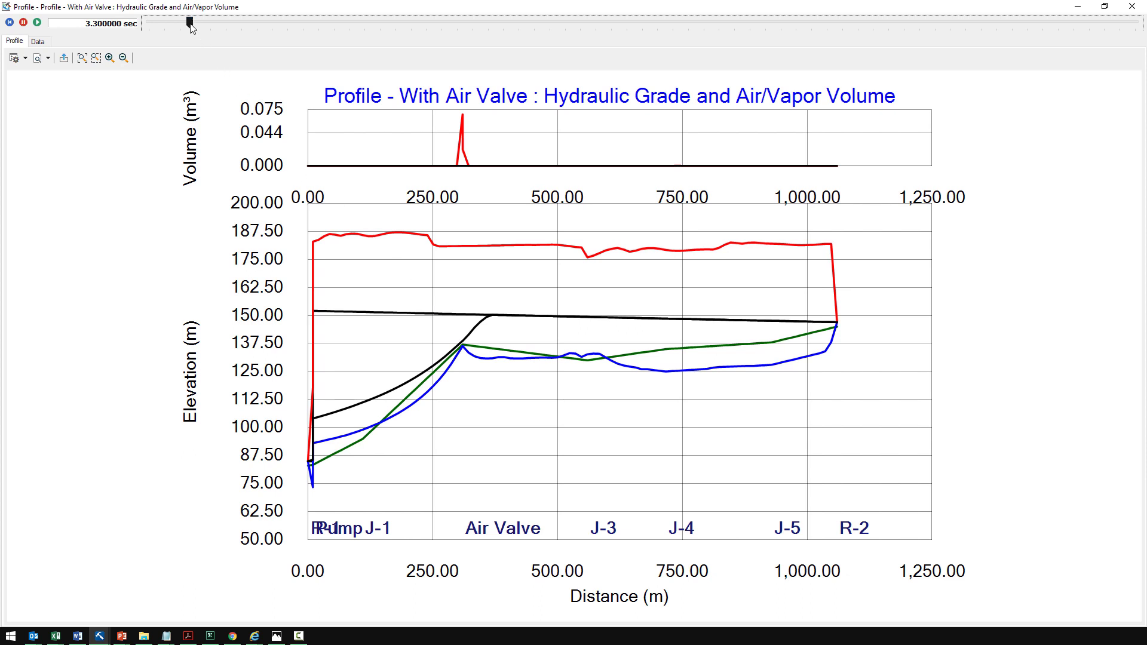
pyautogui.moveTo(190, 25); pyautogui.dragTo(192, 25)
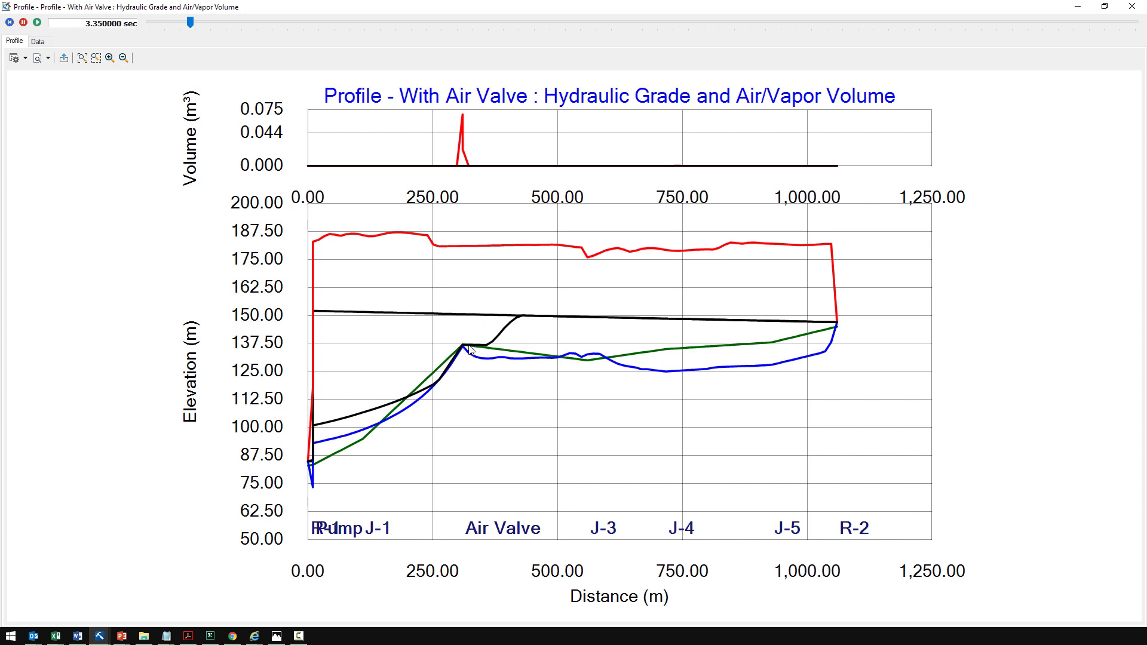
# Step: Step the profile from 3.45 to about 4.5 seconds, then start playback
pyautogui.click(194, 25)
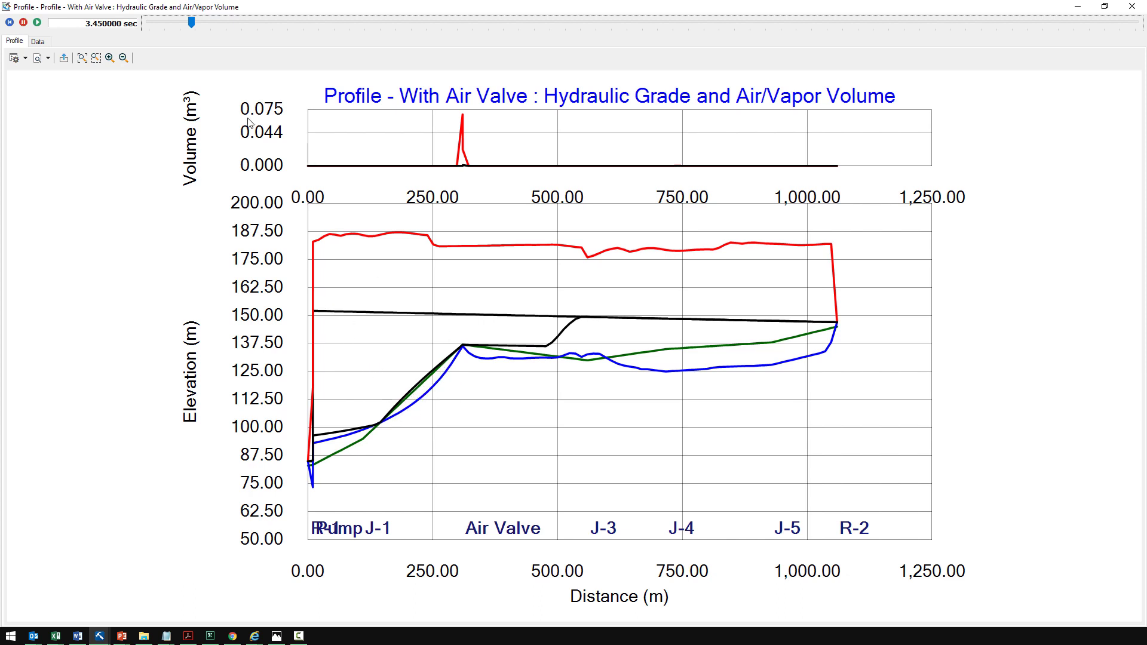
pyautogui.moveTo(191, 22); pyautogui.dragTo(195, 21)
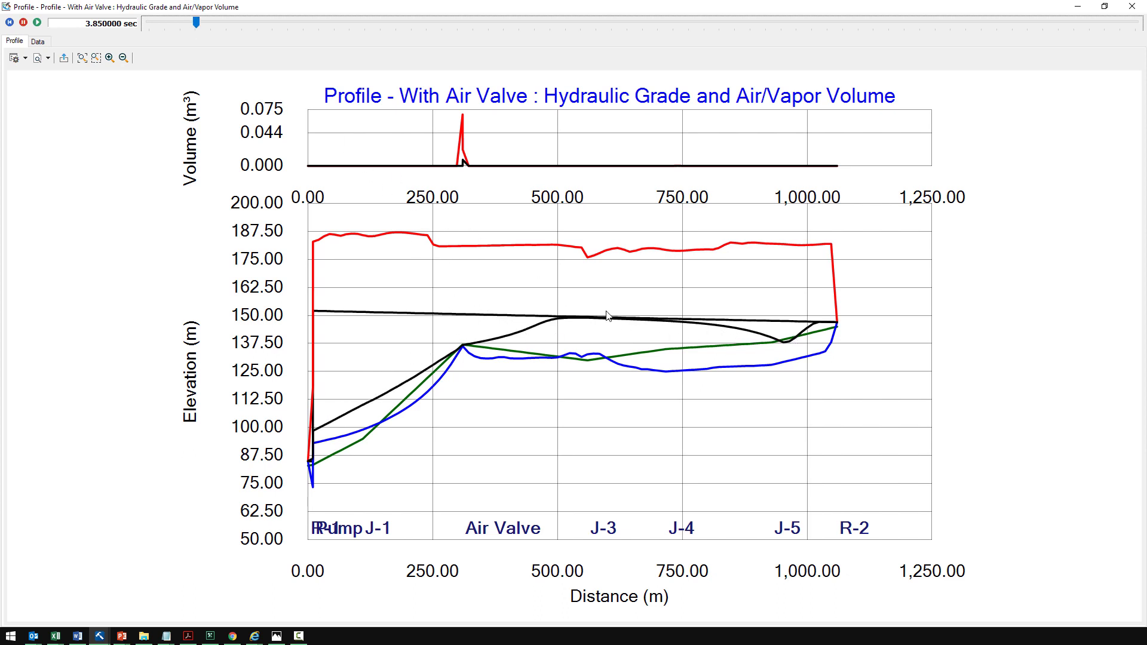
pyautogui.moveTo(198, 20); pyautogui.dragTo(207, 24)
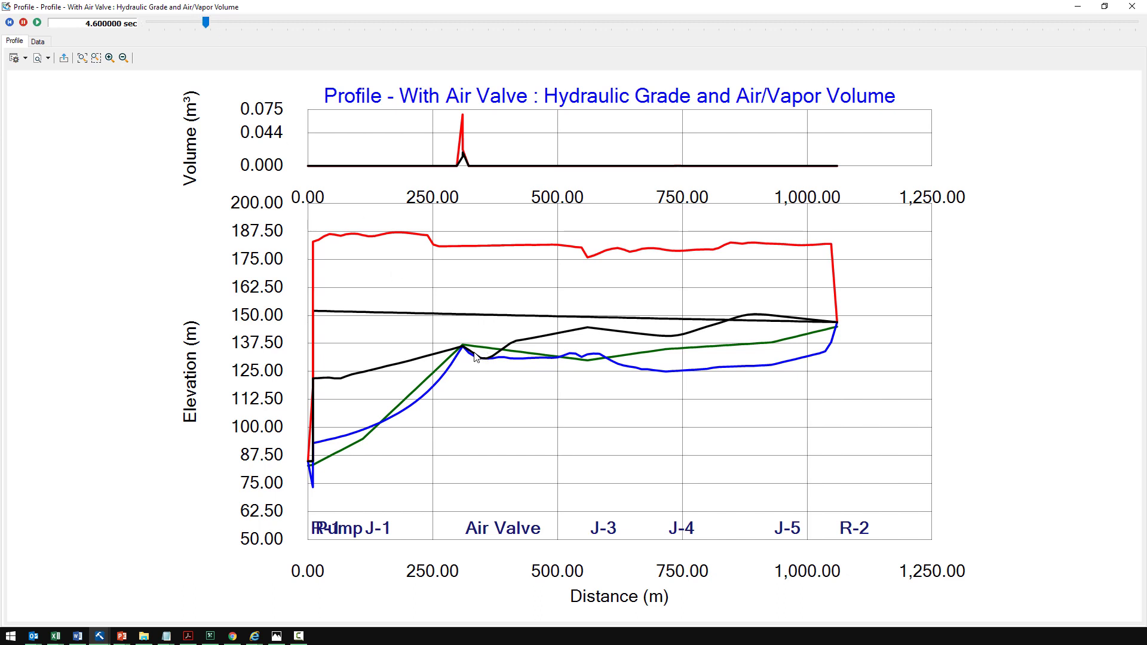
pyautogui.moveTo(206, 23); pyautogui.dragTo(206, 24)
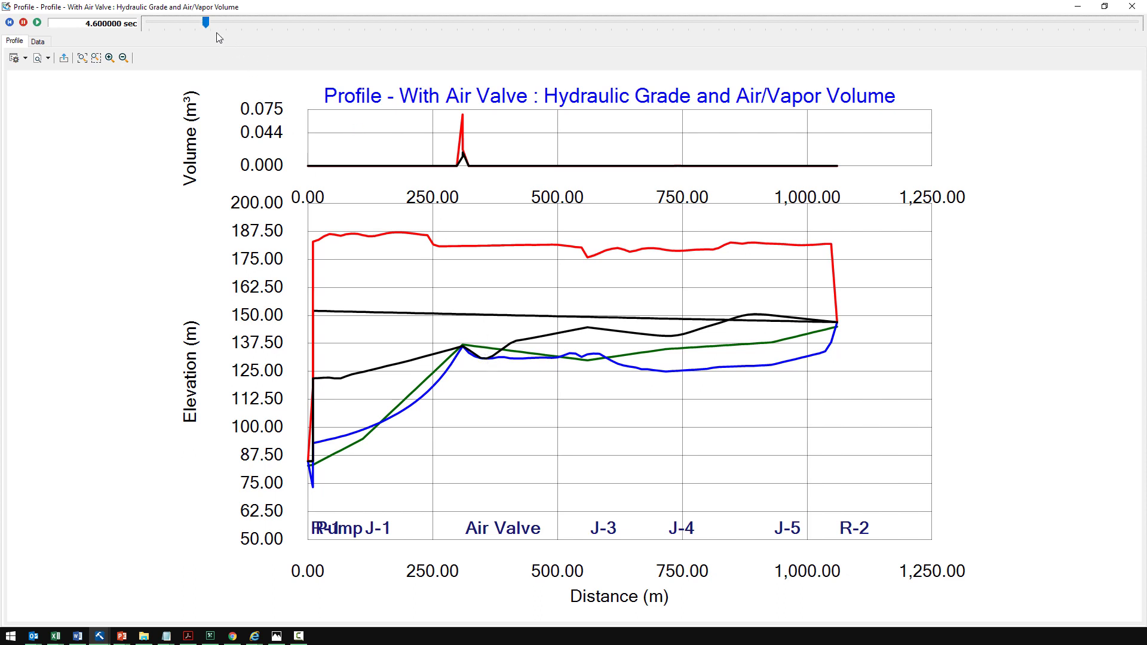
pyautogui.moveTo(206, 24); pyautogui.dragTo(202, 25)
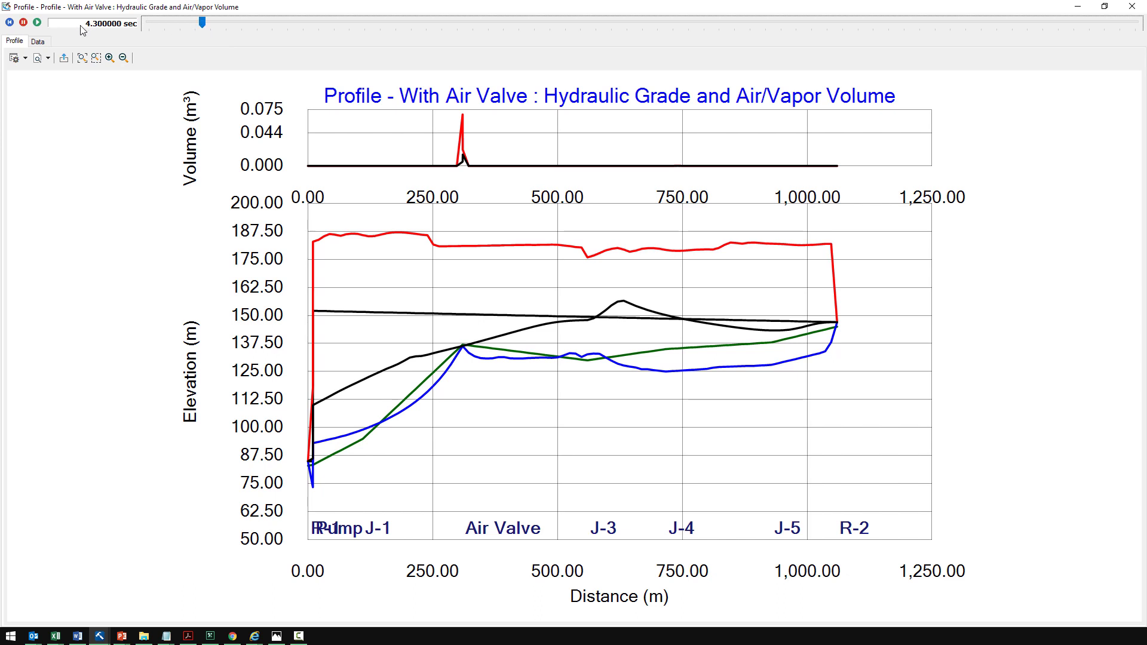
pyautogui.click(37, 22)
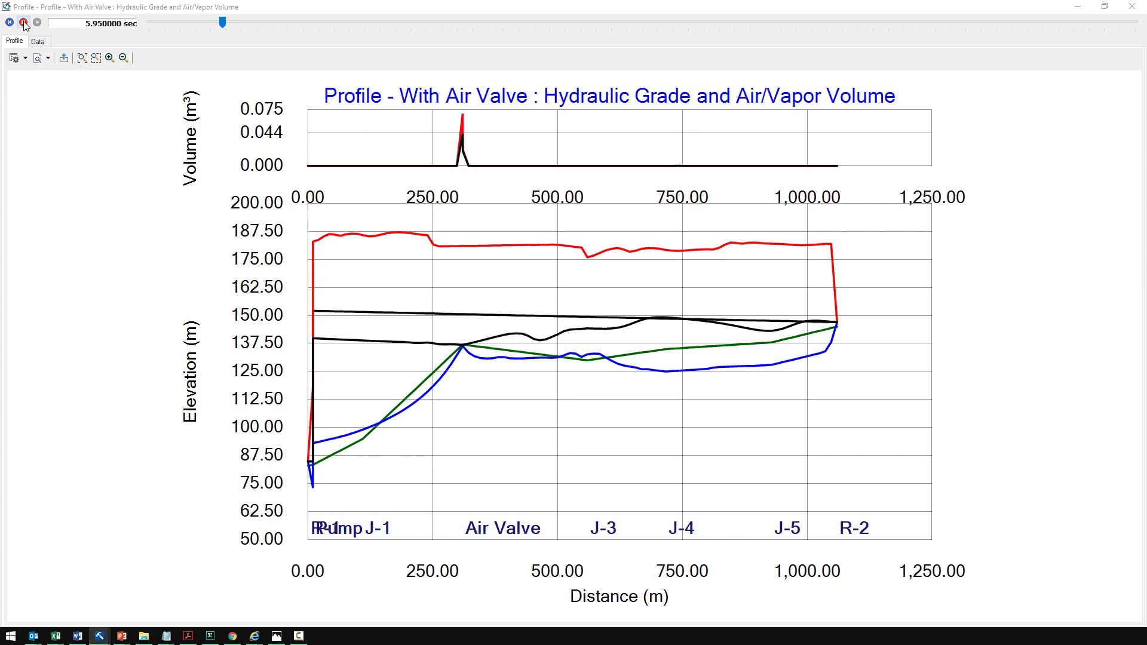
# Step: Pause playback and scrub the profile through 10.9, 11.95, 12.65, 13.1 and back to 9.15 seconds
pyautogui.click(23, 23)
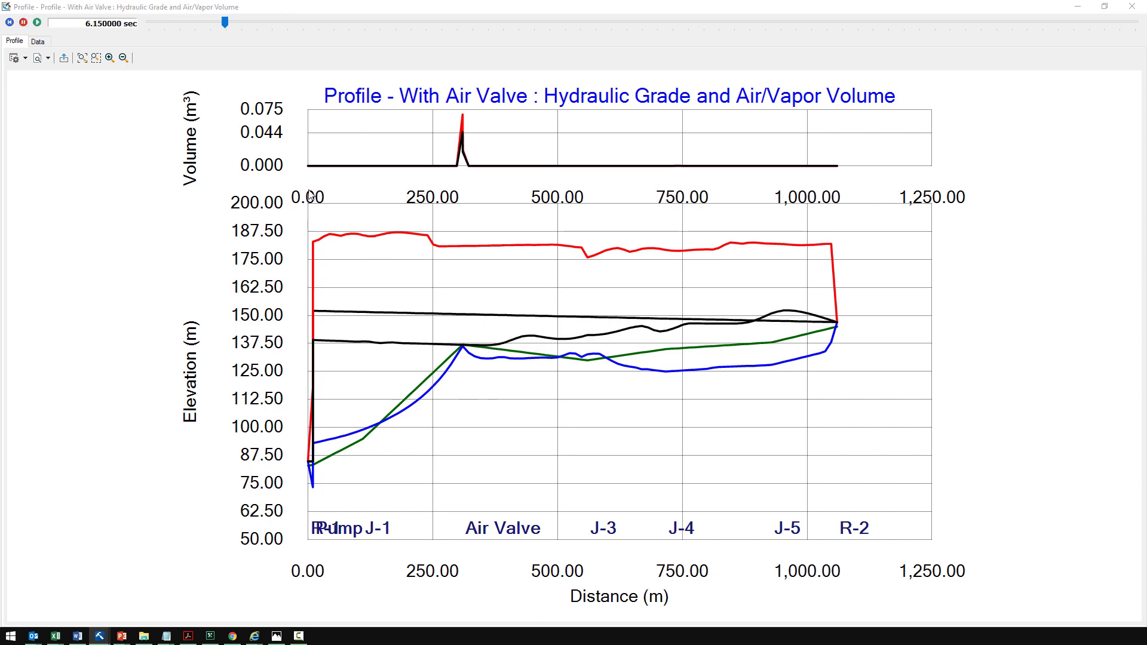
pyautogui.moveTo(226, 22); pyautogui.dragTo(298, 38)
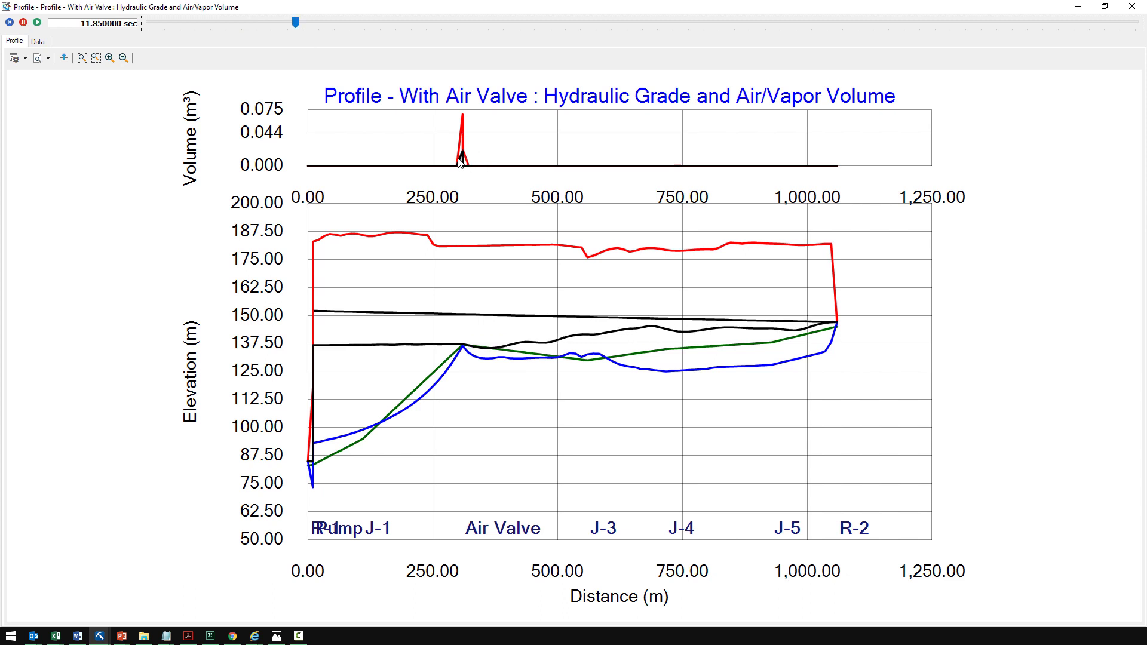
pyautogui.moveTo(297, 23); pyautogui.dragTo(299, 24)
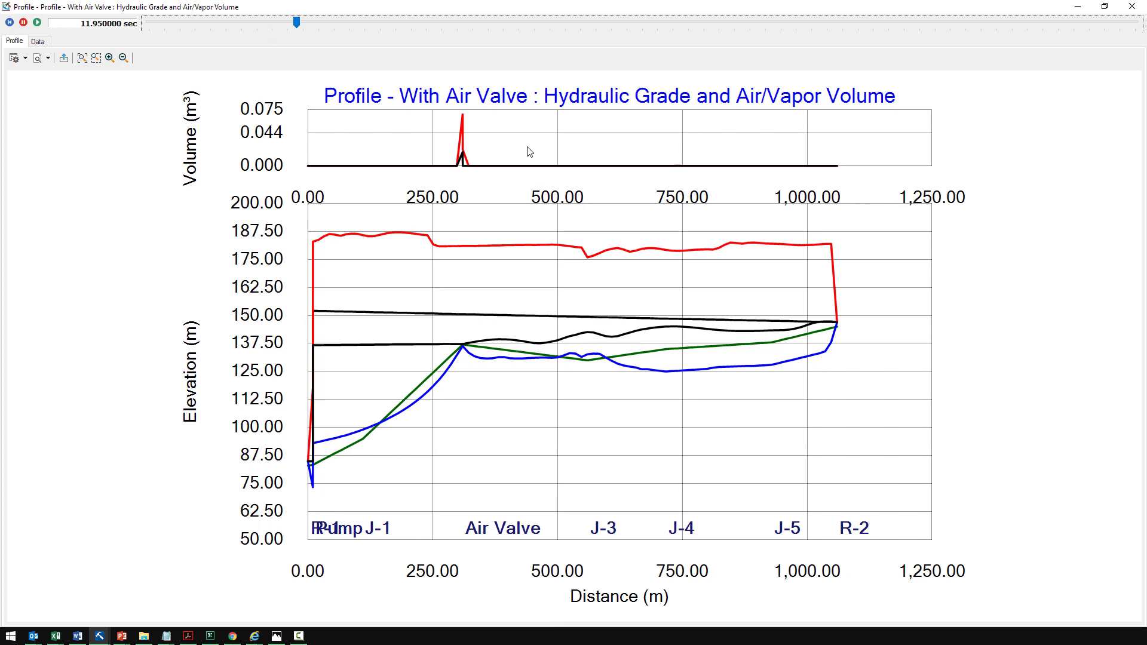
pyautogui.moveTo(297, 21); pyautogui.dragTo(308, 24)
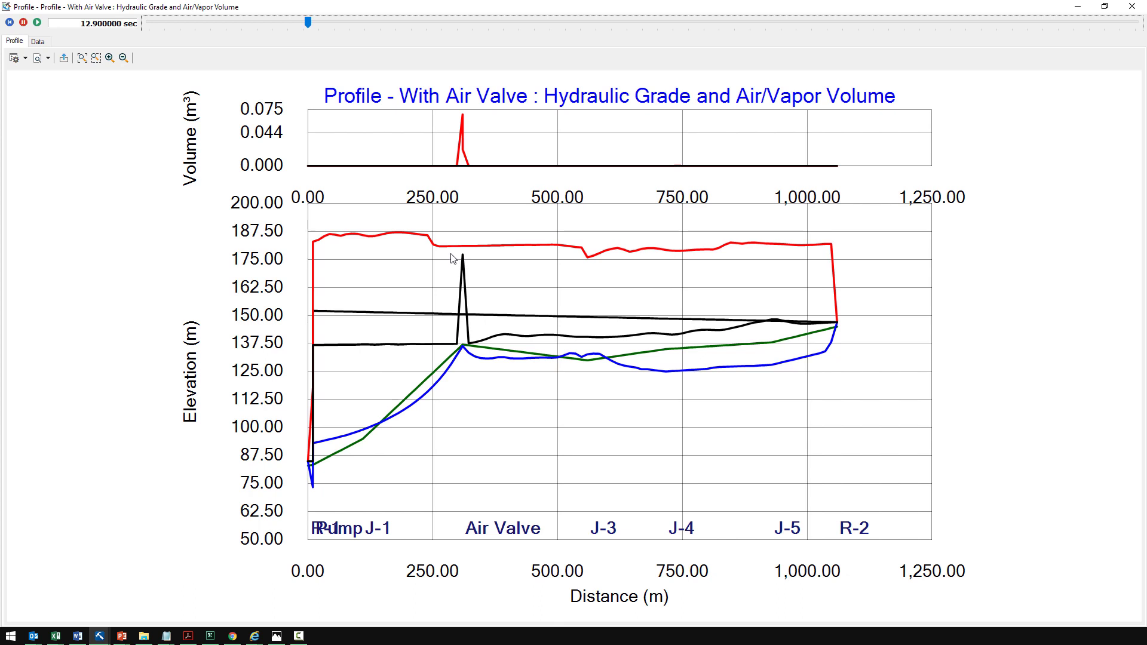
pyautogui.moveTo(307, 24); pyautogui.dragTo(319, 24)
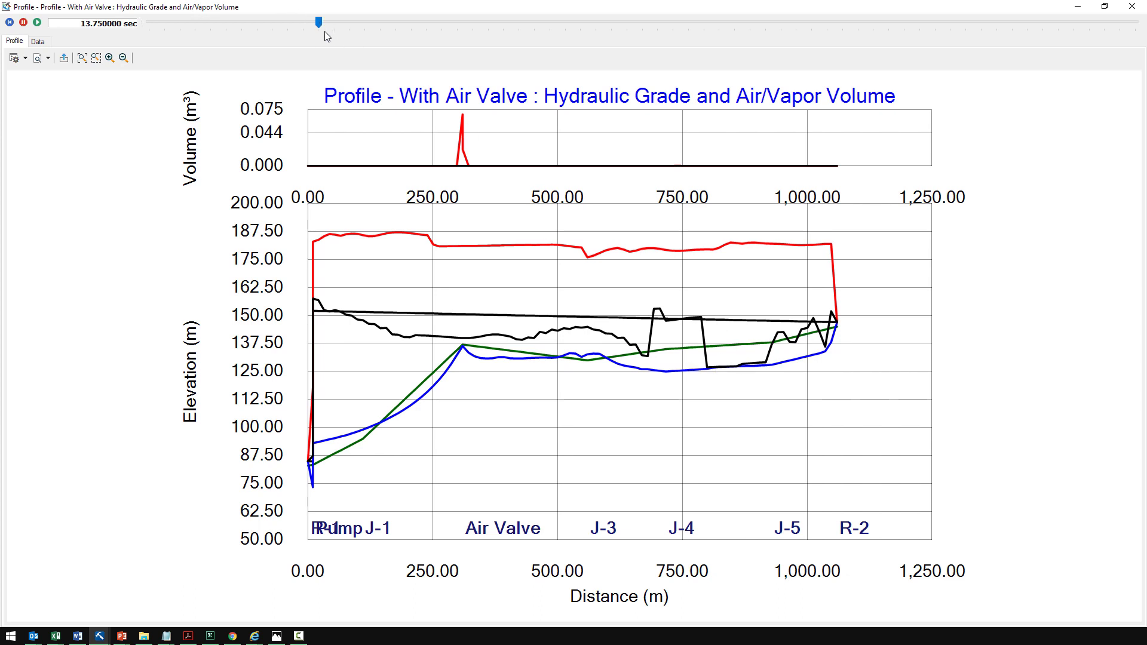
pyautogui.moveTo(319, 23); pyautogui.dragTo(175, 23)
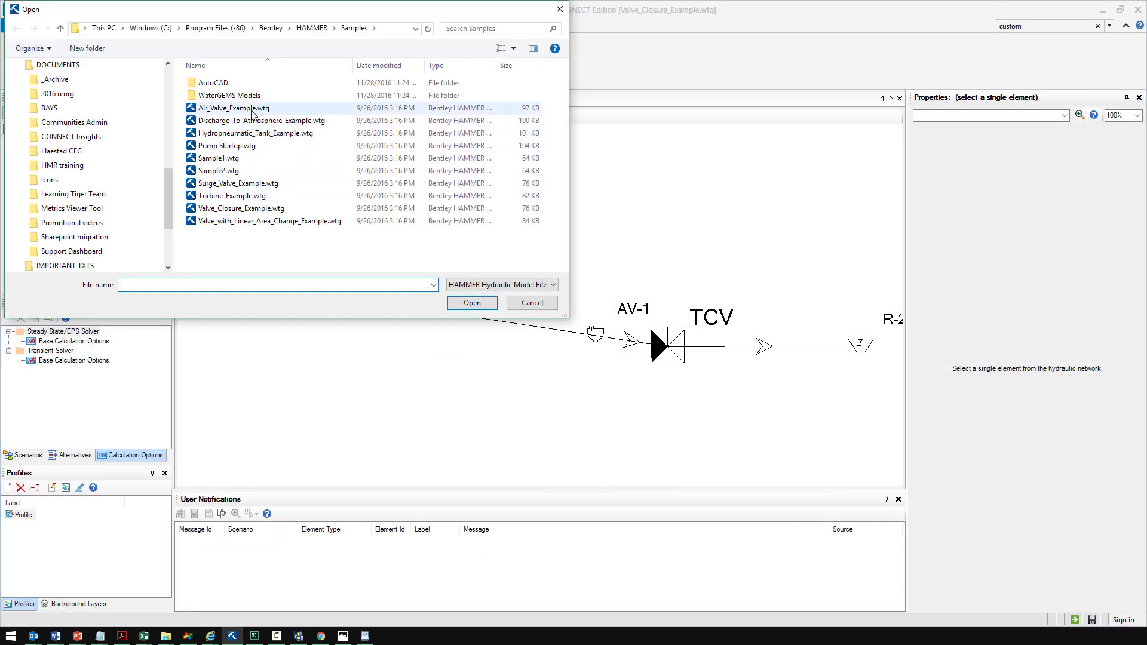
# Step: Open Air_Valve_Example.wtg, enable Report Period (Transient) on the Air Valve, and compute with F9
pyautogui.click(252, 113)
pyautogui.doubleClick(232, 114)
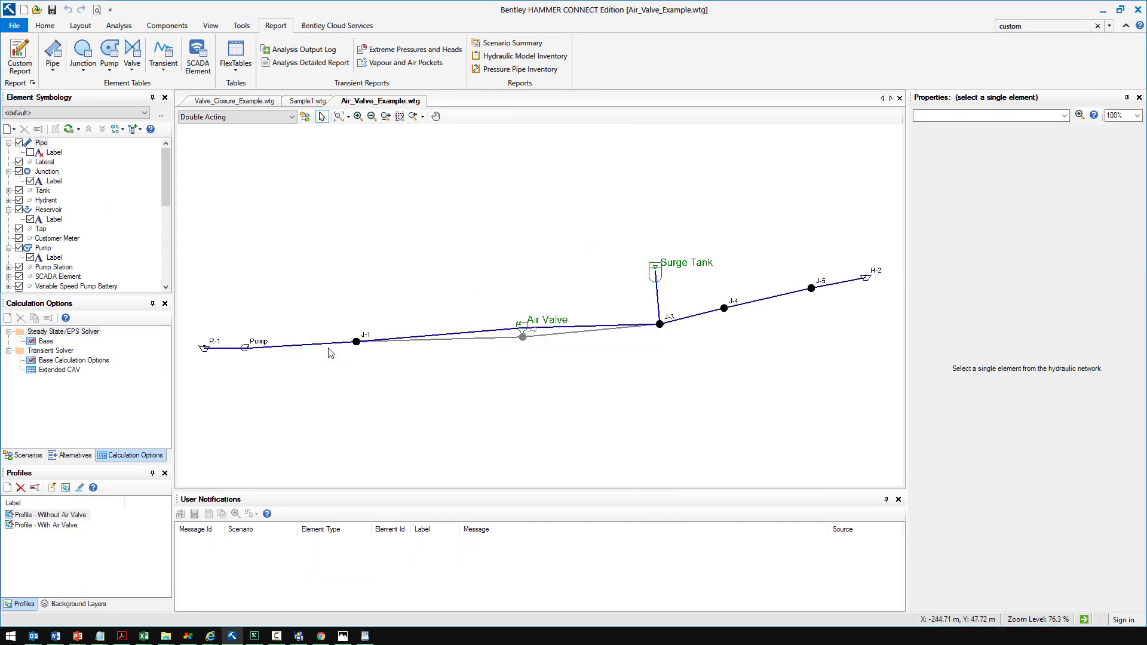
pyautogui.click(521, 324)
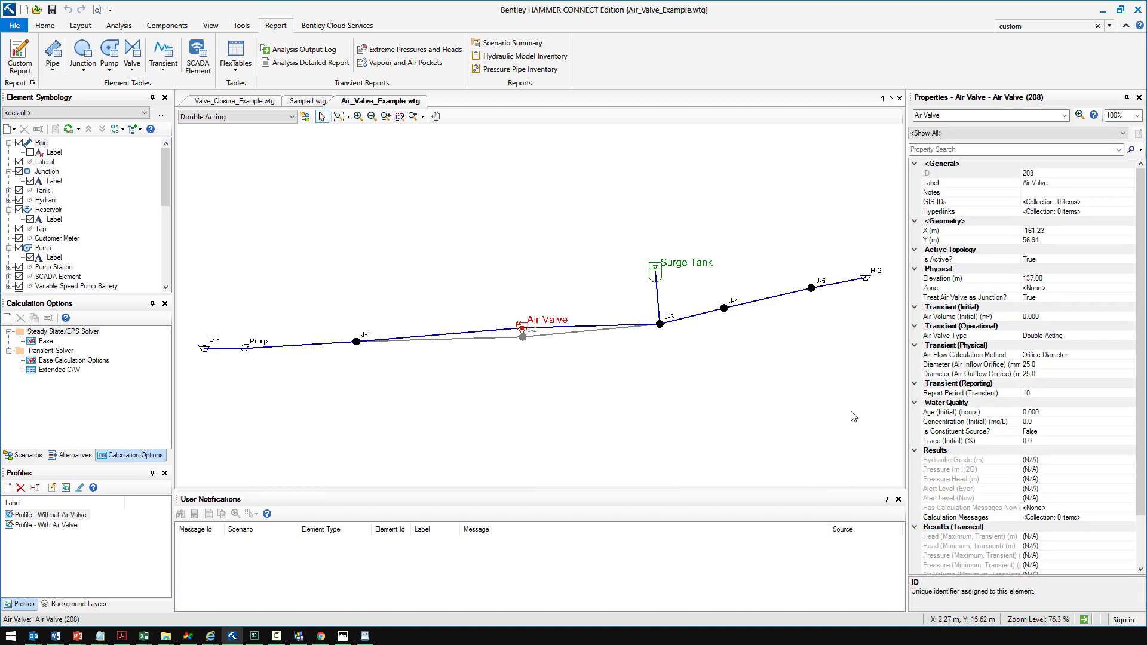
pyautogui.click(962, 393)
pyautogui.click(45, 25)
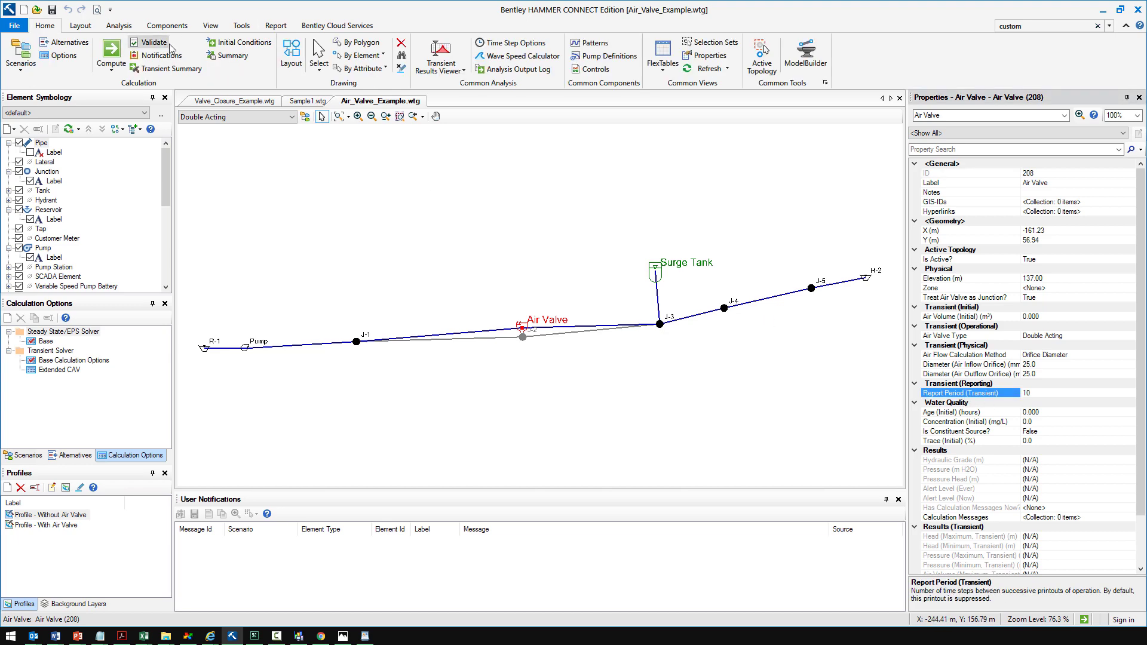
pyautogui.press('F9')
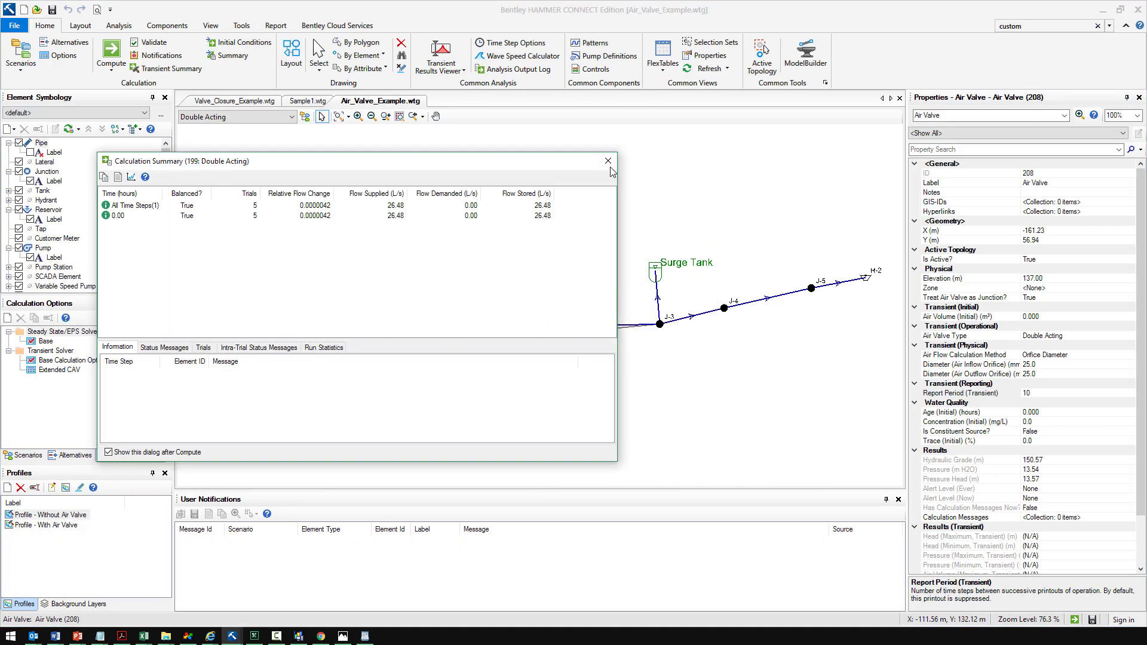
# Step: Close the Calculation Summary and Transient Calculation Summary dialogs
pyautogui.click(608, 161)
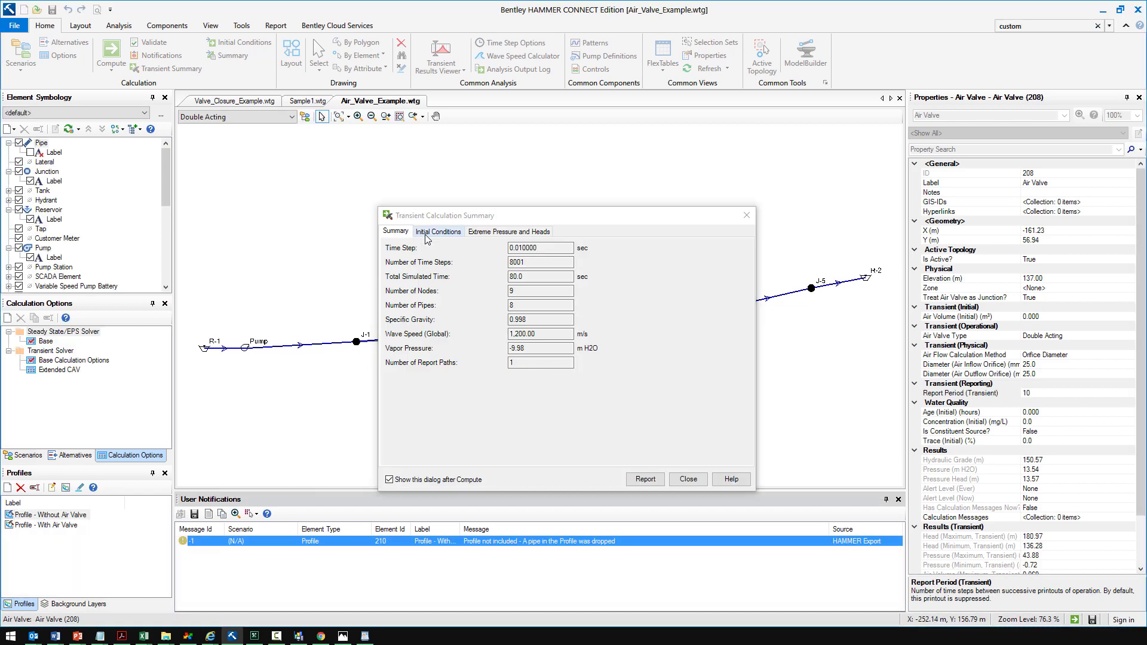
pyautogui.click(688, 481)
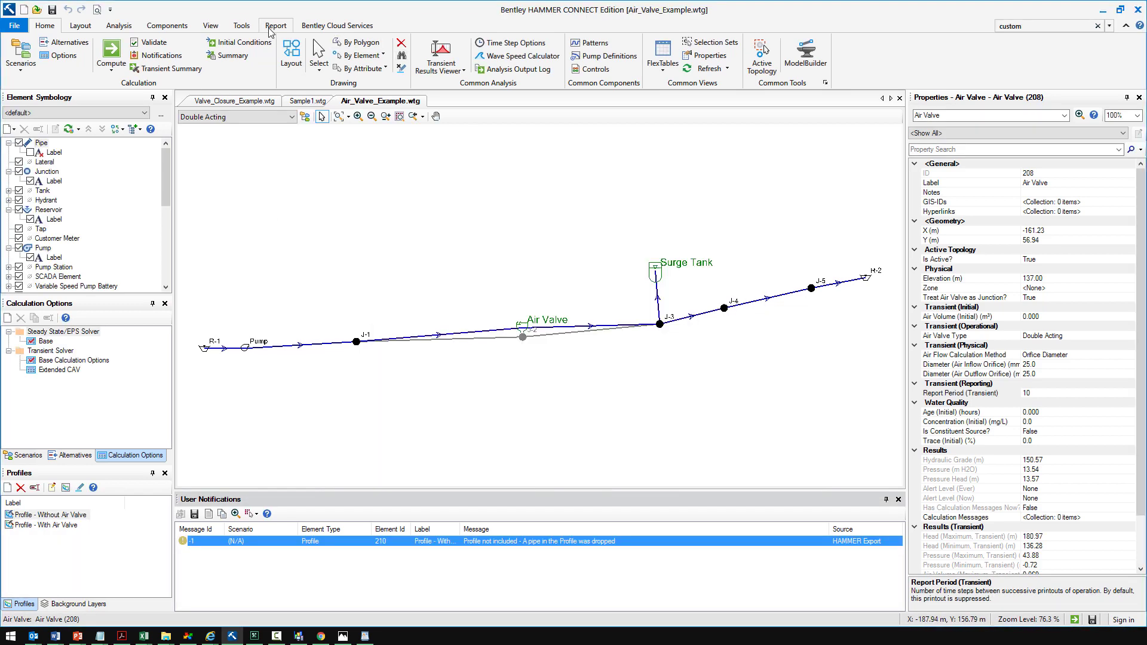
pyautogui.click(276, 26)
# Step: Generate the Analysis Detailed Report and page through it in WordPad to the air valve table
pyautogui.click(297, 63)
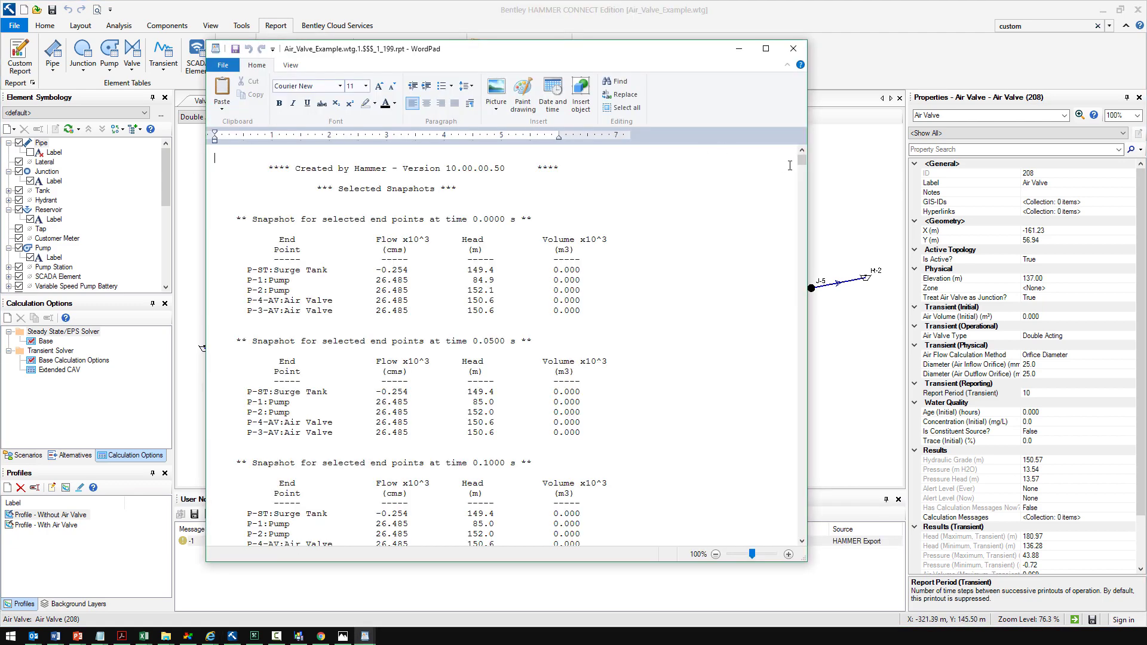
pyautogui.moveTo(803, 160); pyautogui.dragTo(793, 536)
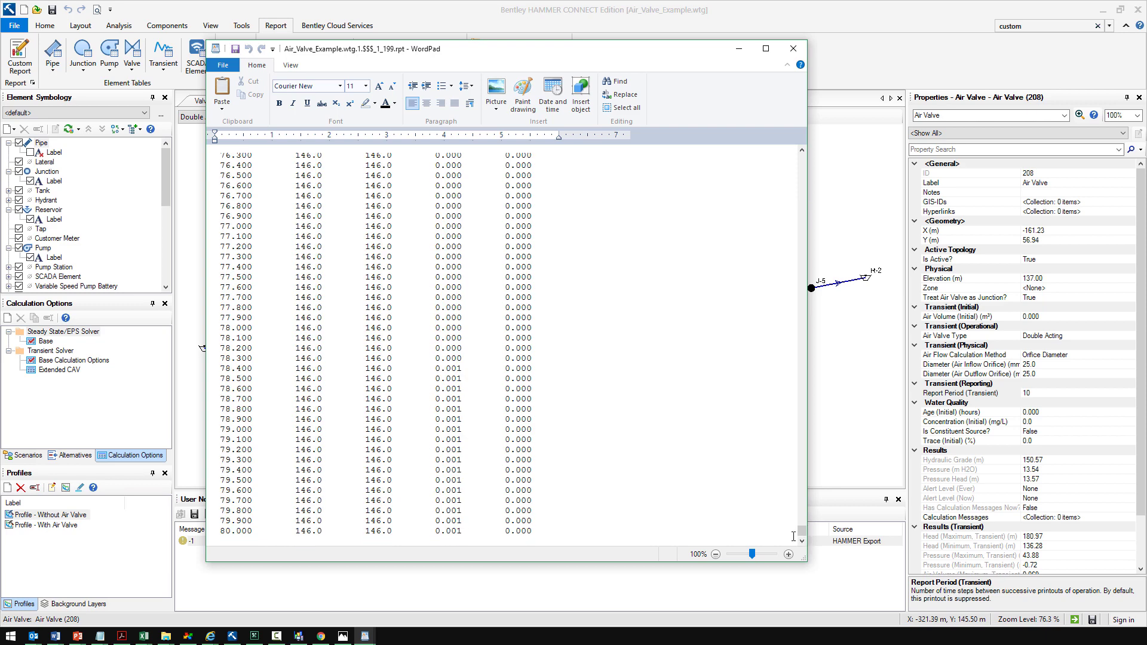
pyautogui.click(578, 519)
pyautogui.press('pageup')
pyautogui.press('pageup')
pyautogui.press('pageup')
pyautogui.press('pageup')
pyautogui.press('pageup')
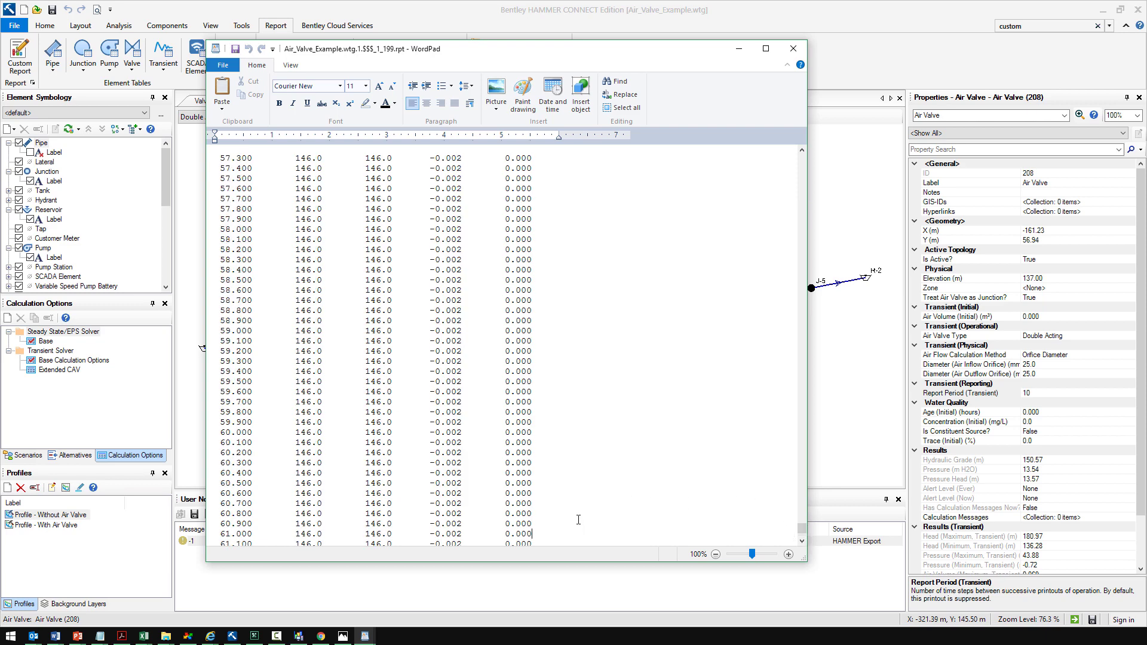
pyautogui.press('pageup')
pyautogui.press('pageup')
pyautogui.press('pageup')
pyautogui.press('pageup')
pyautogui.press('pageup')
pyautogui.press('pageup')
pyautogui.press('pageup')
pyautogui.press('pageup')
pyautogui.press('pageup')
pyautogui.press('pageup')
pyautogui.press('pageup')
pyautogui.press('pageup')
pyautogui.press('pageup')
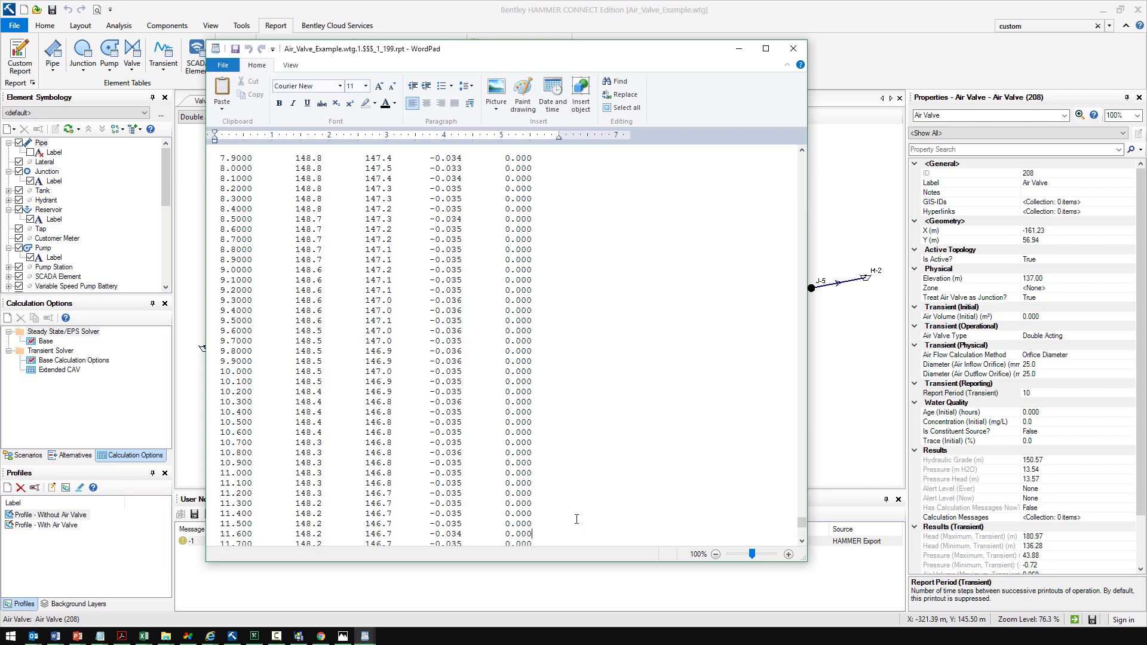
pyautogui.press('pagedown')
pyautogui.press('pagedown')
pyautogui.press('pagedown')
pyautogui.press('pagedown')
pyautogui.press('pagedown')
pyautogui.press('pagedown')
pyautogui.press('pagedown')
pyautogui.press('pagedown')
pyautogui.press('pagedown')
pyautogui.press('pagedown')
pyautogui.press('pagedown')
pyautogui.press('pagedown')
pyautogui.press('pagedown')
pyautogui.press('pagedown')
pyautogui.press('pagedown')
pyautogui.press('pagedown')
pyautogui.press('pagedown')
pyautogui.press('pagedown')
pyautogui.press('pagedown')
pyautogui.press('pagedown')
pyautogui.press('pagedown')
pyautogui.press('pagedown')
pyautogui.press('pagedown')
pyautogui.press('pagedown')
pyautogui.press('pagedown')
pyautogui.press('pagedown')
pyautogui.press('pagedown')
pyautogui.press('pagedown')
pyautogui.press('pagedown')
pyautogui.press('pagedown')
pyautogui.press('pagedown')
pyautogui.press('pagedown')
pyautogui.press('pagedown')
pyautogui.press('pagedown')
pyautogui.press('pagedown')
pyautogui.press('pagedown')
pyautogui.press('pagedown')
pyautogui.press('pagedown')
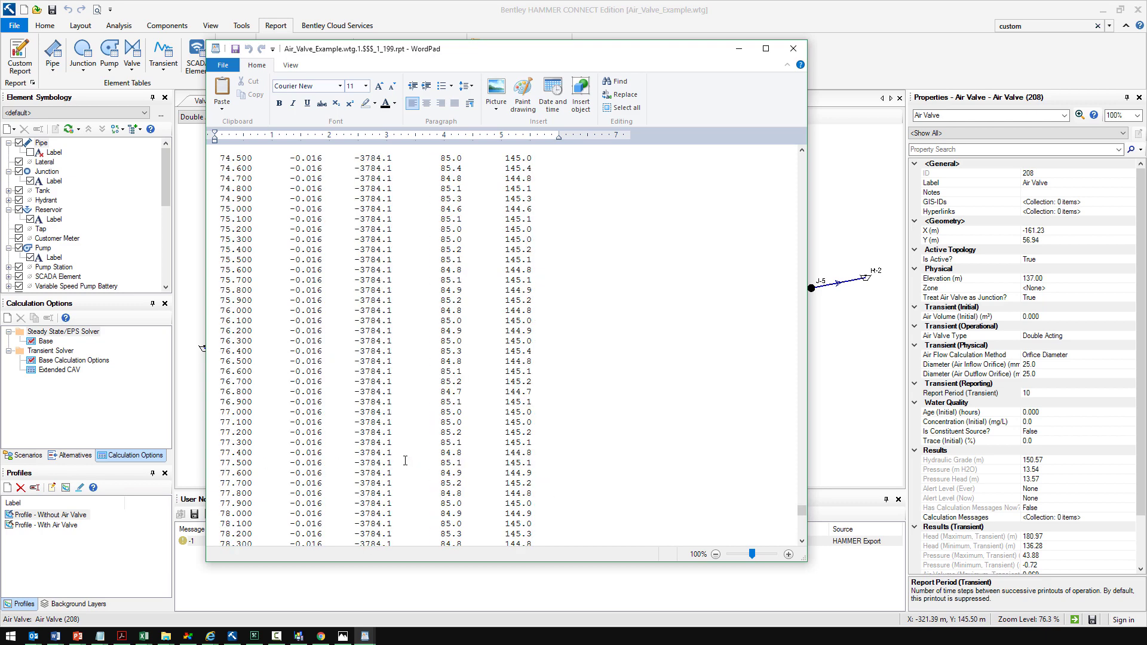
pyautogui.press('pagedown')
pyautogui.scroll(-6, 397, 399)
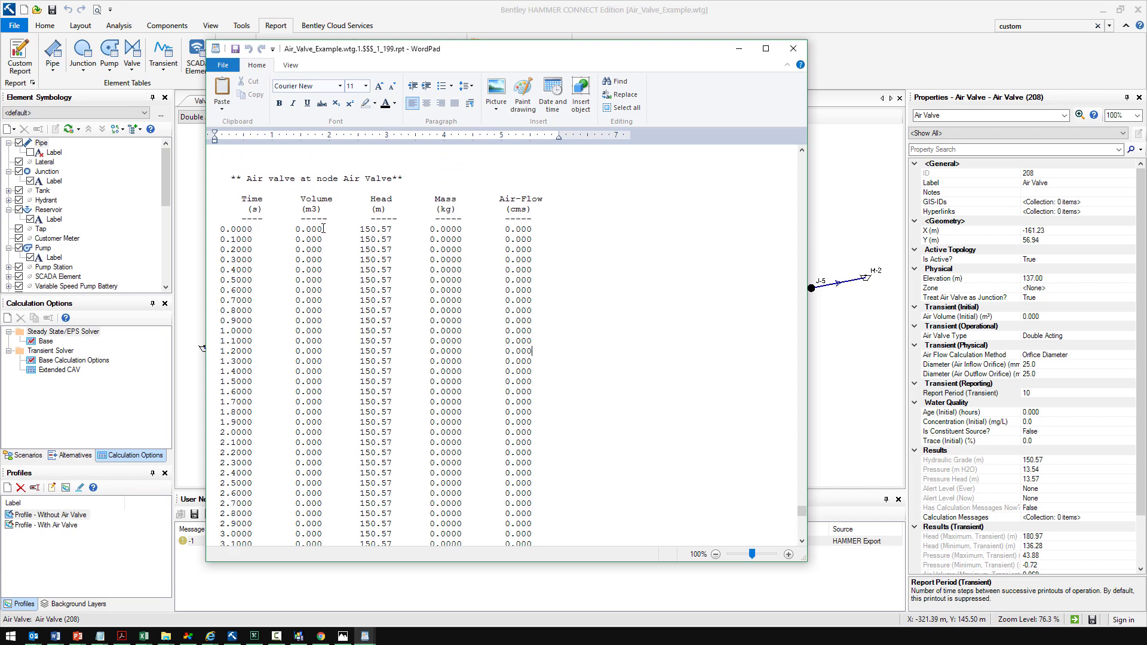
# Step: Highlight the first Volume 0.000, Head 150.57, Mass 0.0000 and Air-Flow values
pyautogui.doubleClick(324, 229)
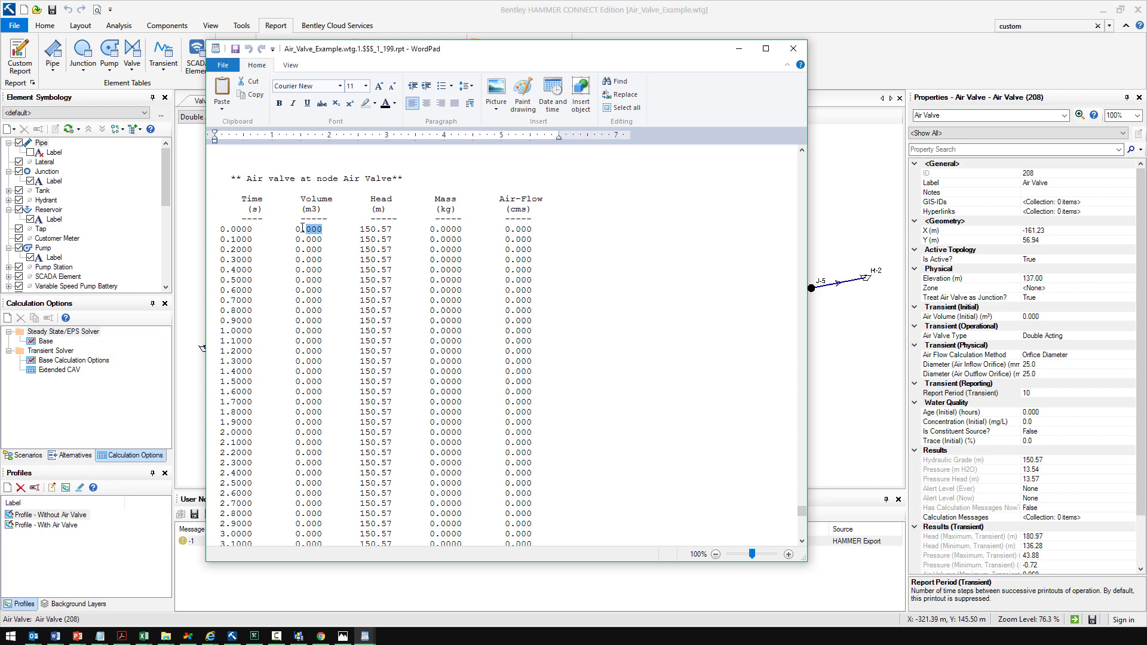
pyautogui.doubleClick(393, 229)
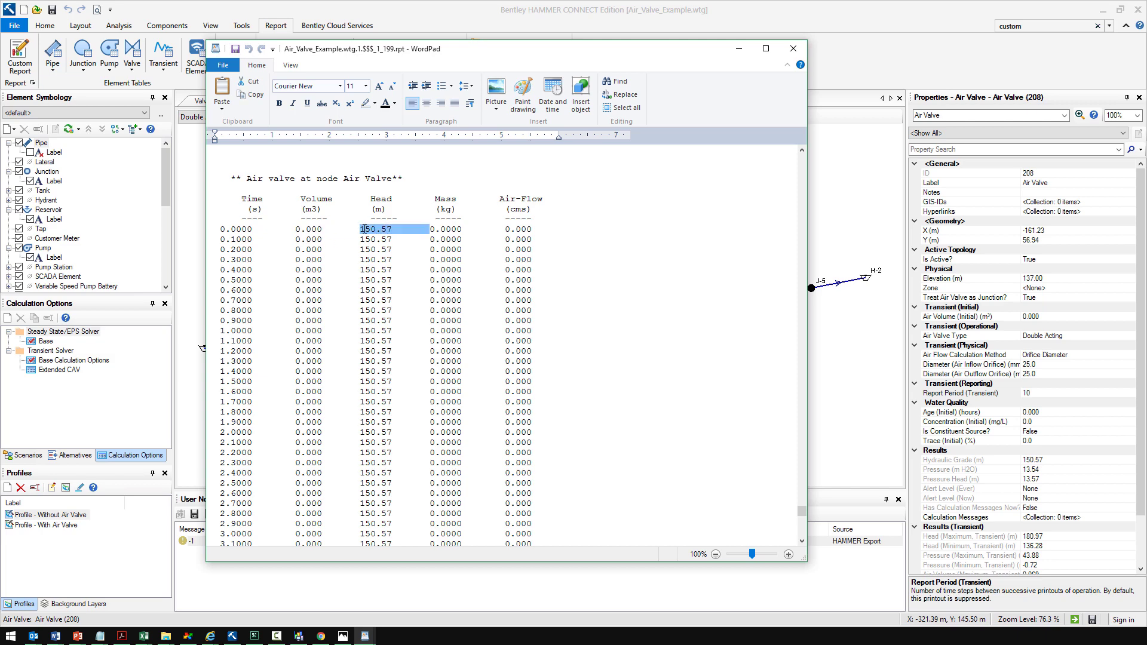
pyautogui.doubleClick(431, 230)
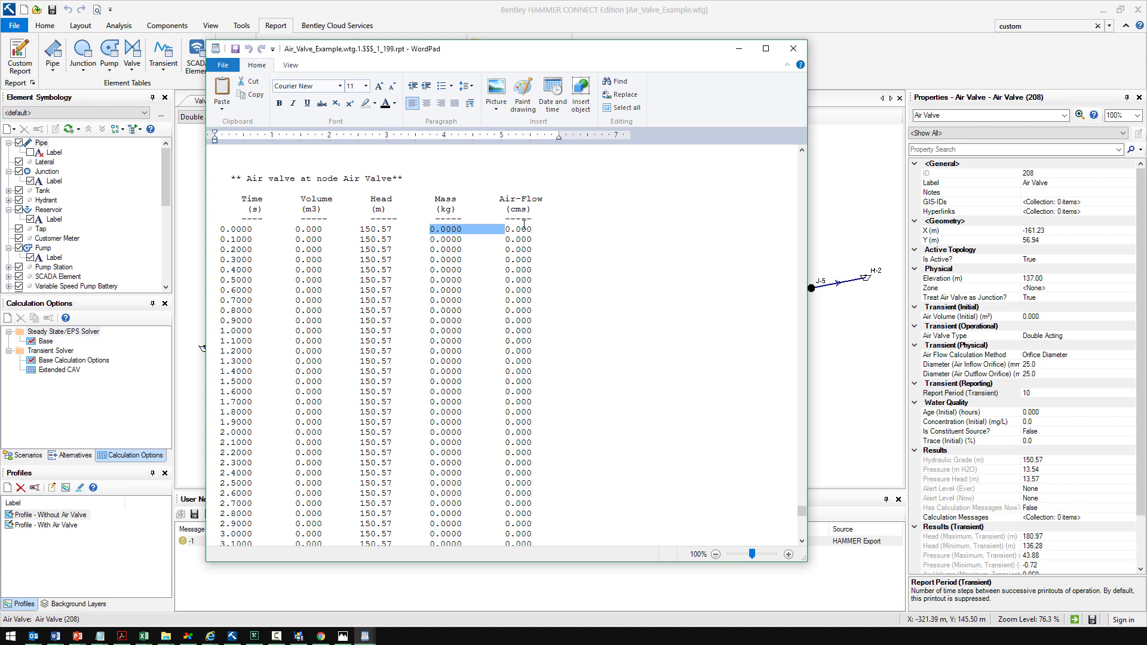
pyautogui.moveTo(533, 229); pyautogui.dragTo(503, 231)
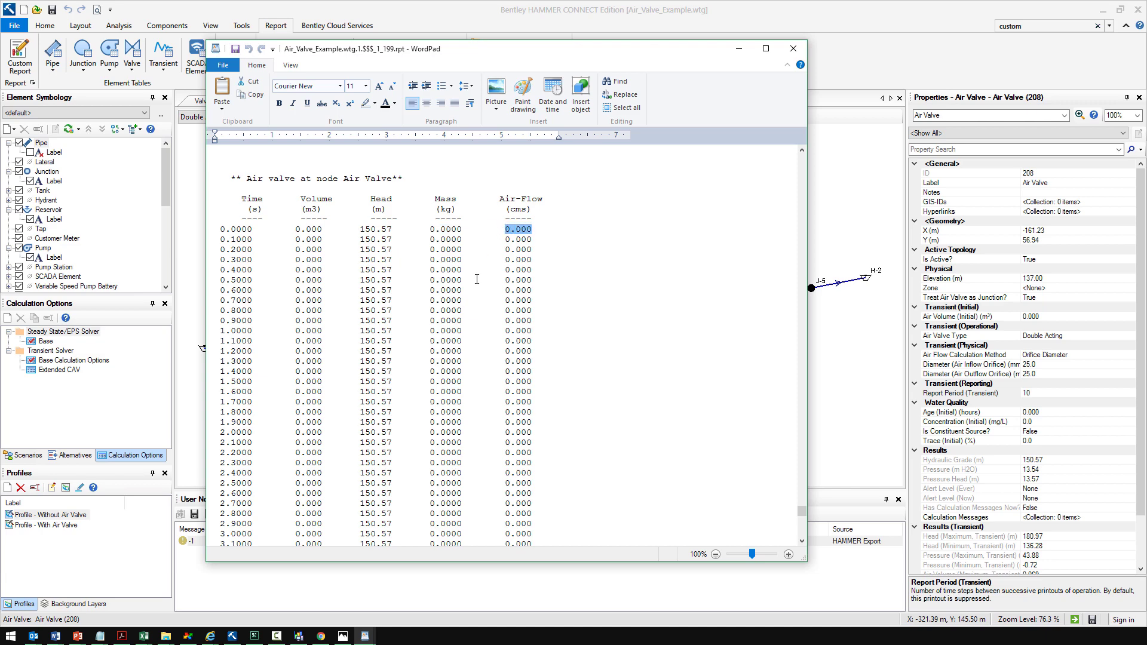
# Step: Scroll the table to the -0.028 air flow at 5.1 s, then leave the report
pyautogui.scroll(-5, 472, 298)
pyautogui.scroll(-5, 433, 311)
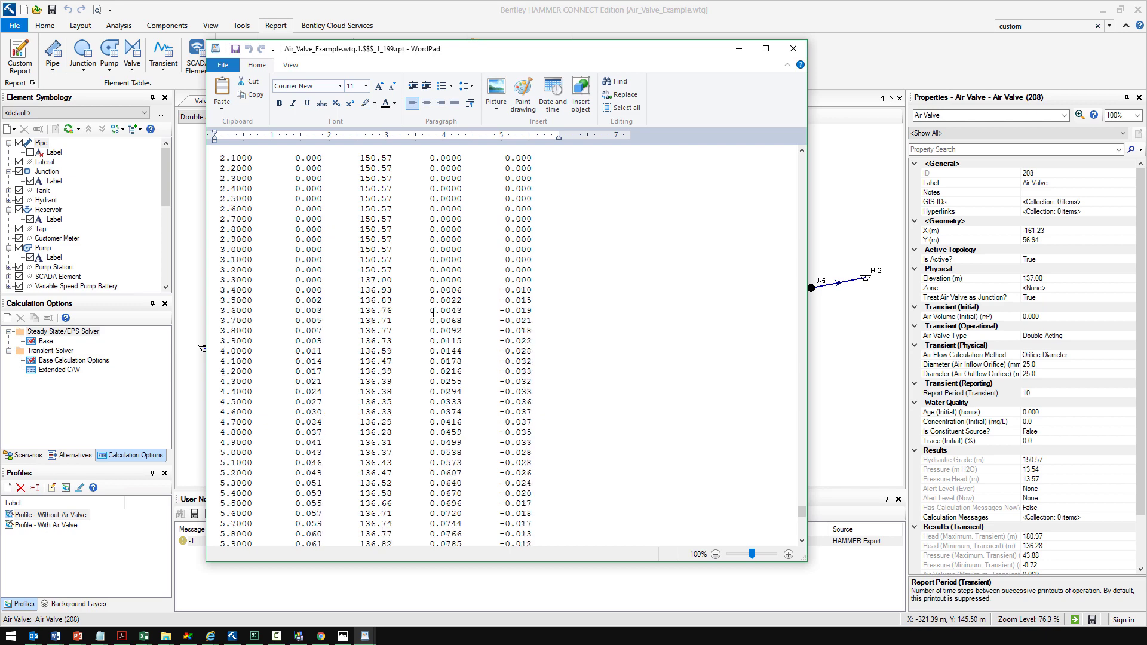
pyautogui.scroll(-3, 424, 294)
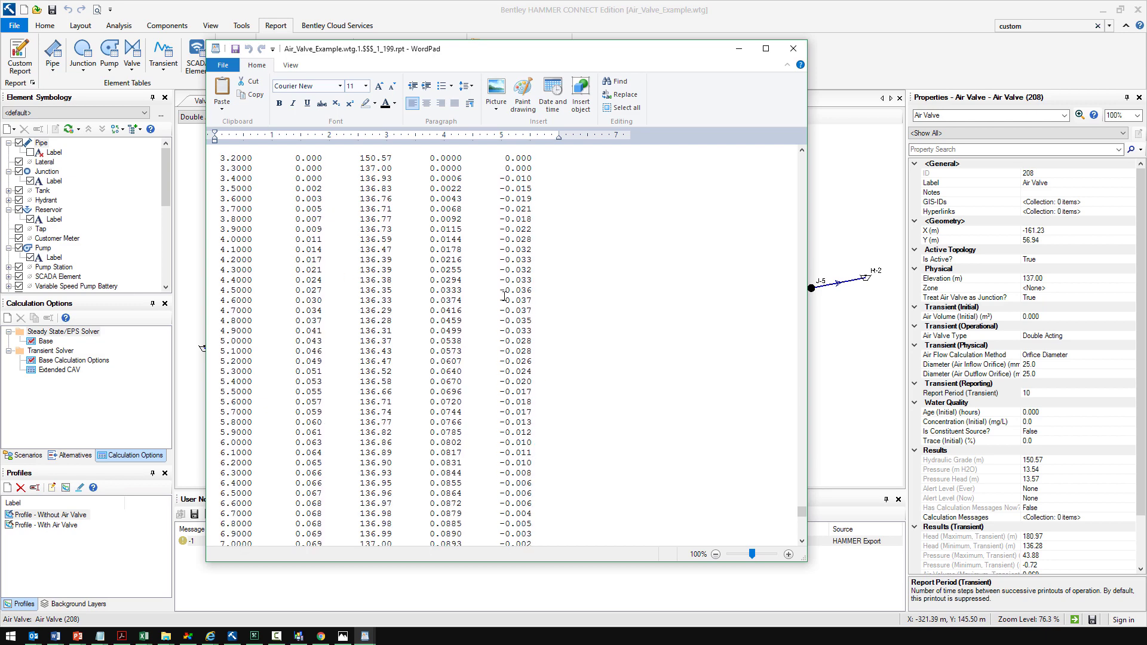
pyautogui.doubleClick(514, 352)
pyautogui.scroll(5, 523, 345)
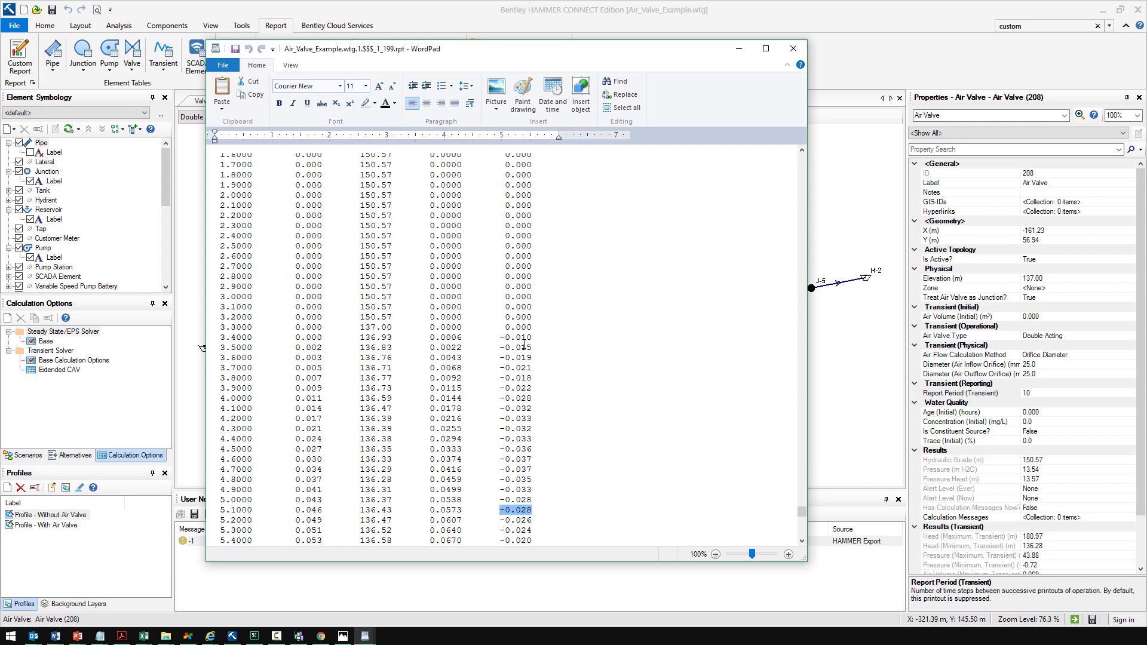
pyautogui.scroll(11, 524, 345)
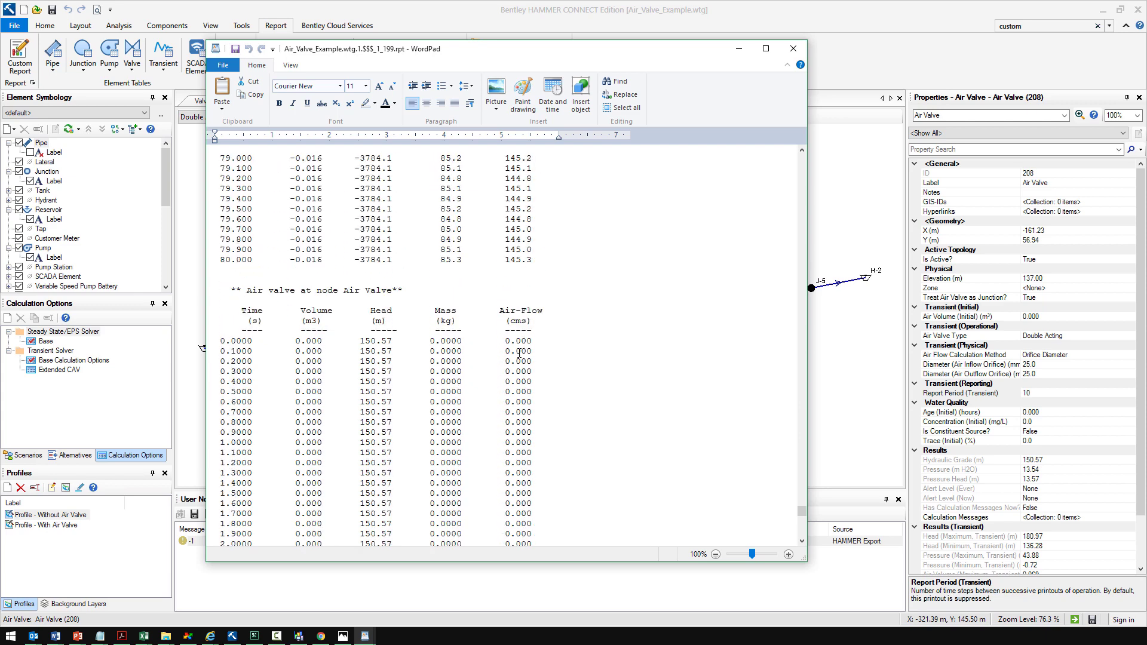
pyautogui.scroll(-11, 513, 340)
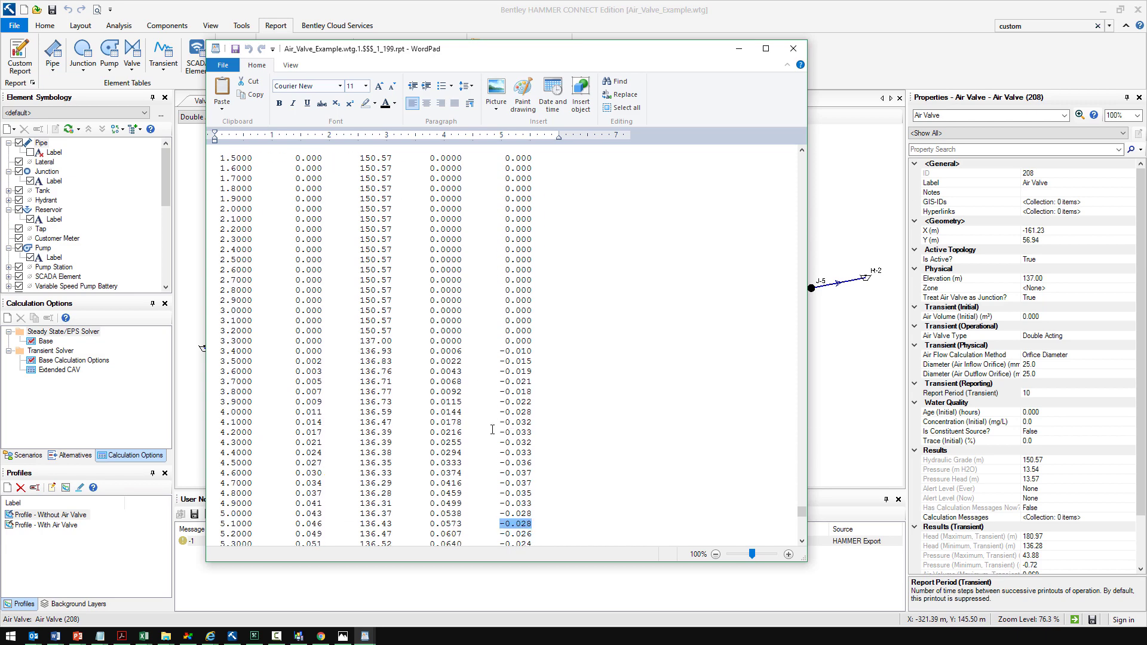
pyautogui.scroll(11, 414, 394)
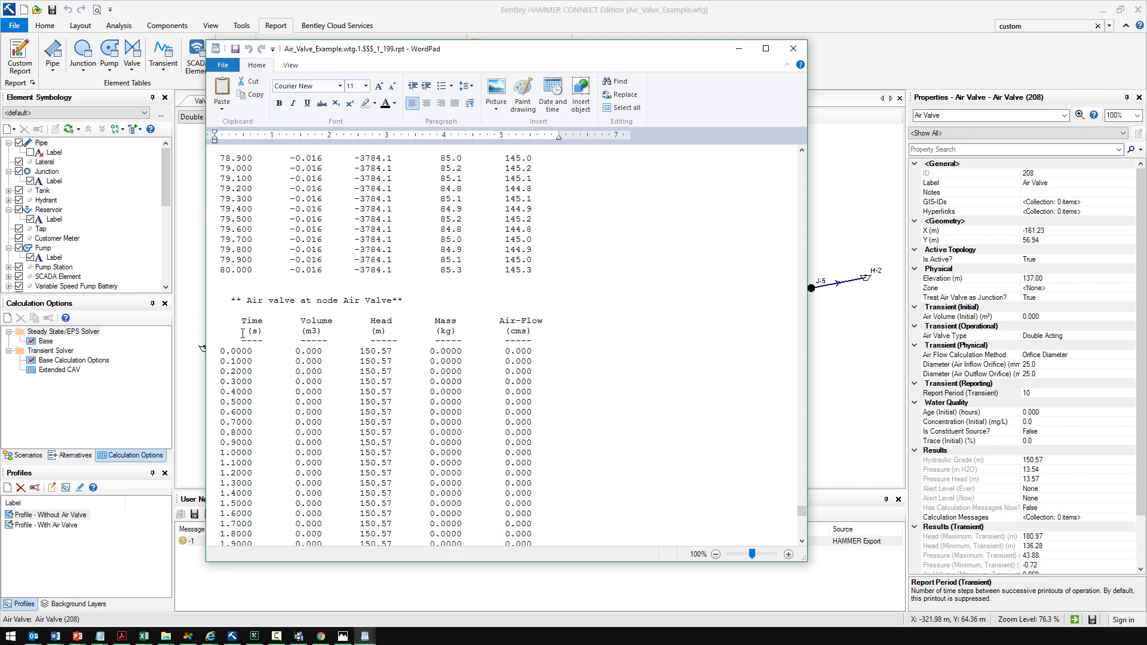
pyautogui.scroll(-1, 212, 305)
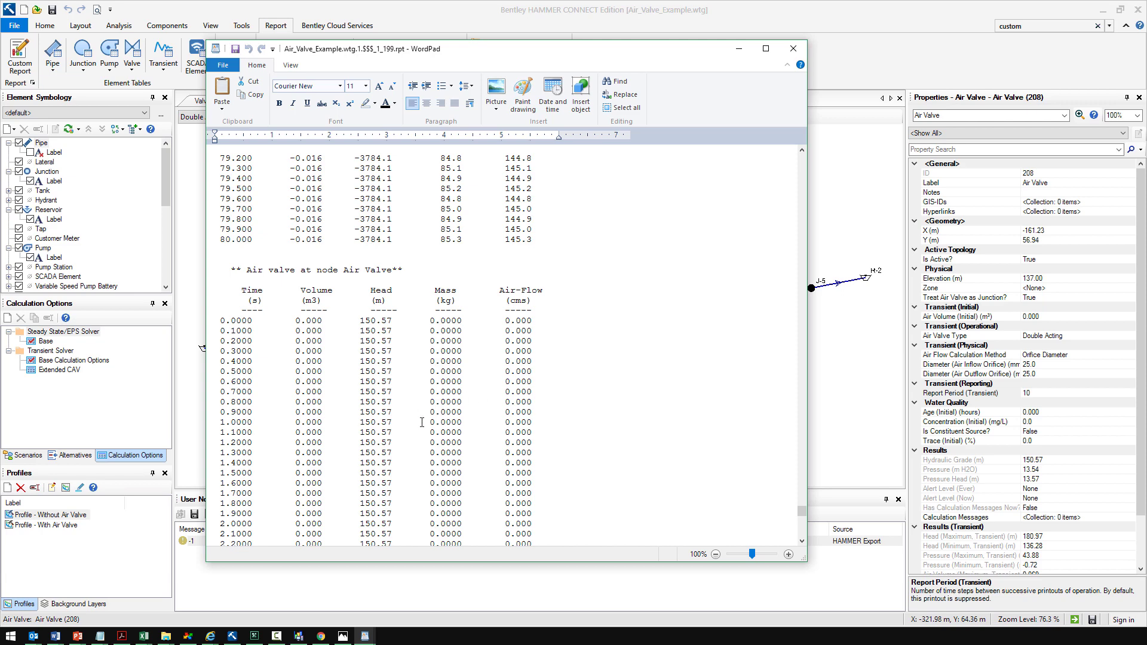
pyautogui.hotkey('alt', 'Tab')
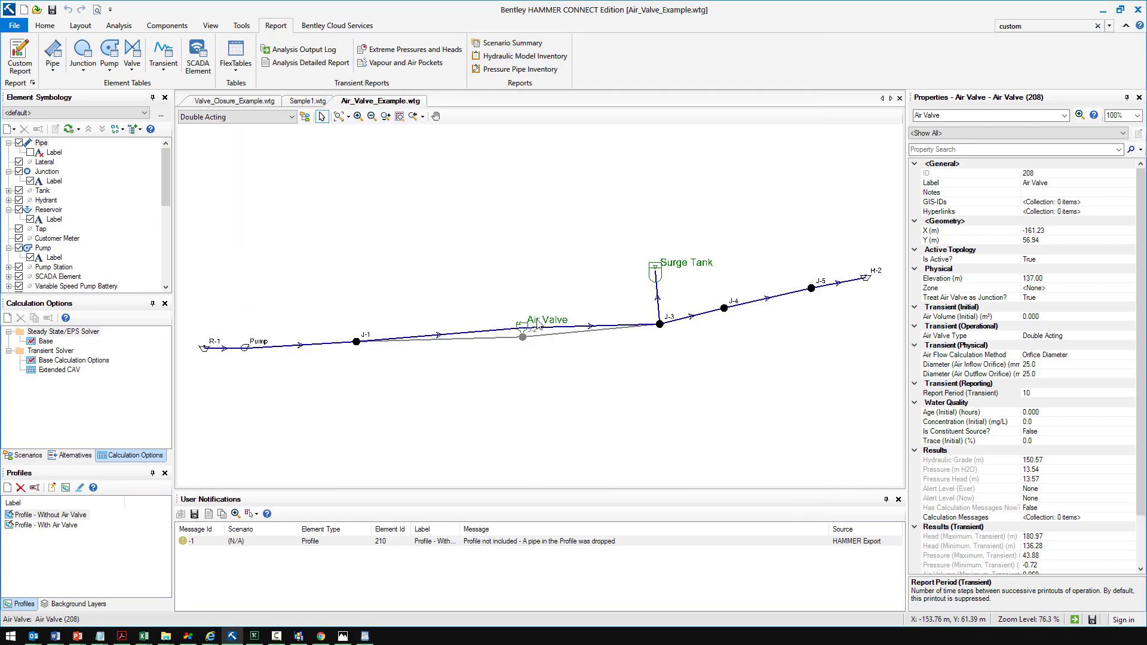
# Step: Change the Air Valve's Air Flow Calculation Method from Orifice Diameter to Air Flow Curve and open the inflow curve list
pyautogui.click(994, 355)
pyautogui.click(1128, 355)
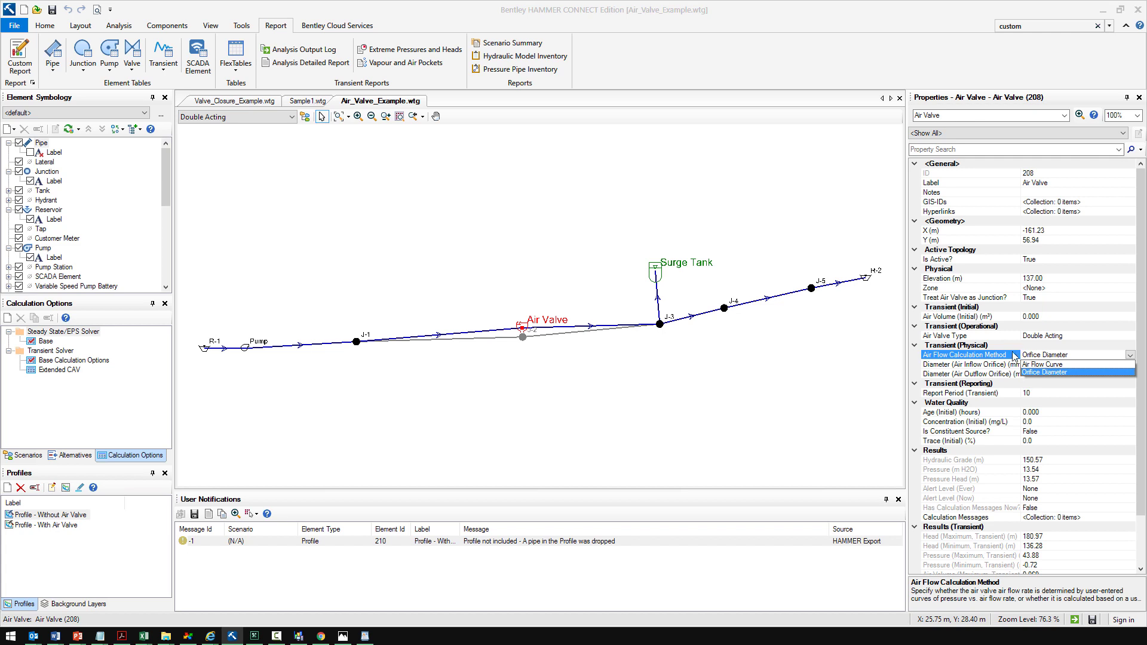
pyautogui.click(1063, 365)
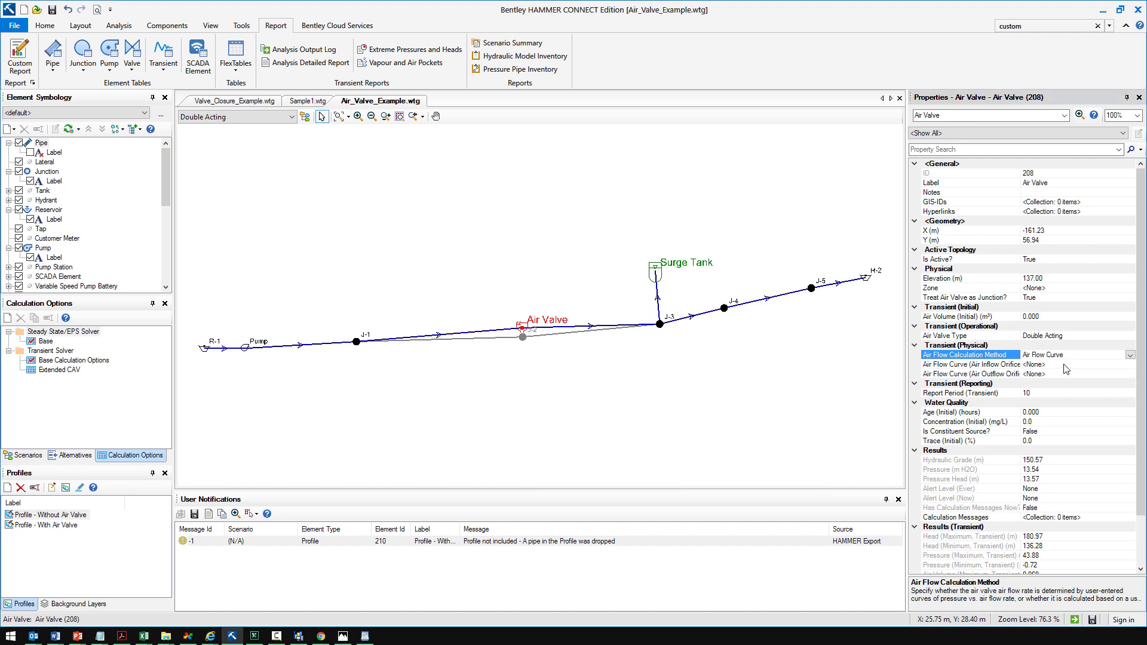
pyautogui.click(1048, 364)
pyautogui.click(1129, 365)
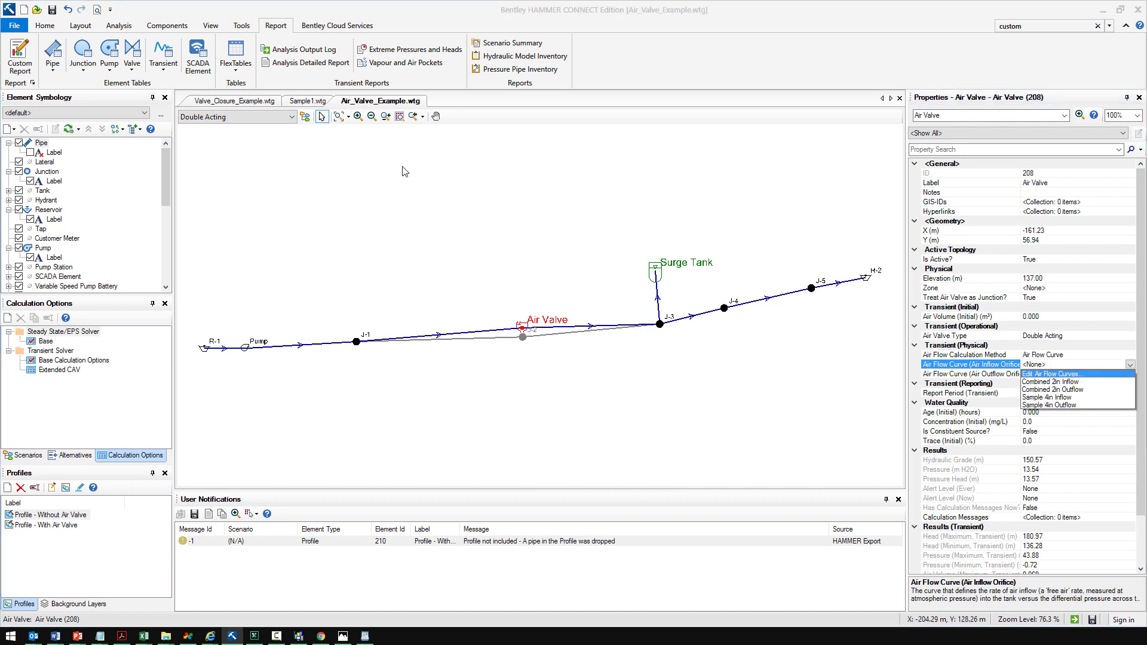
pyautogui.click(247, 117)
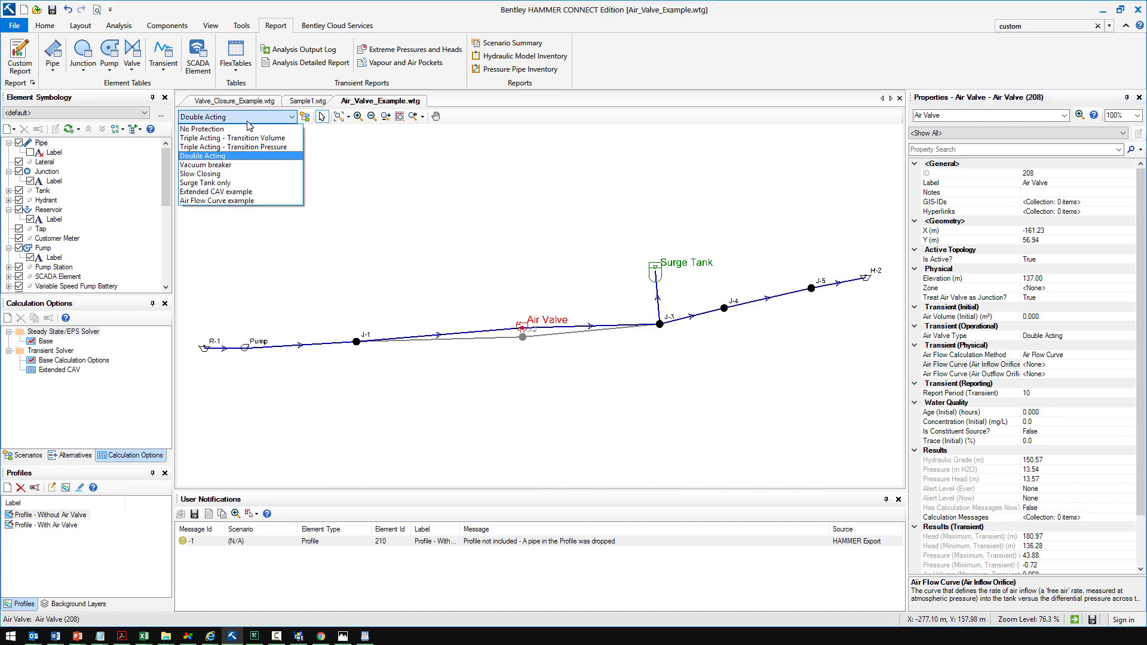
# Step: Switch to the 'Air Flow Curve example' scenario and open Edit Air Flow Curves from the air valve's inflow curve list
pyautogui.click(216, 202)
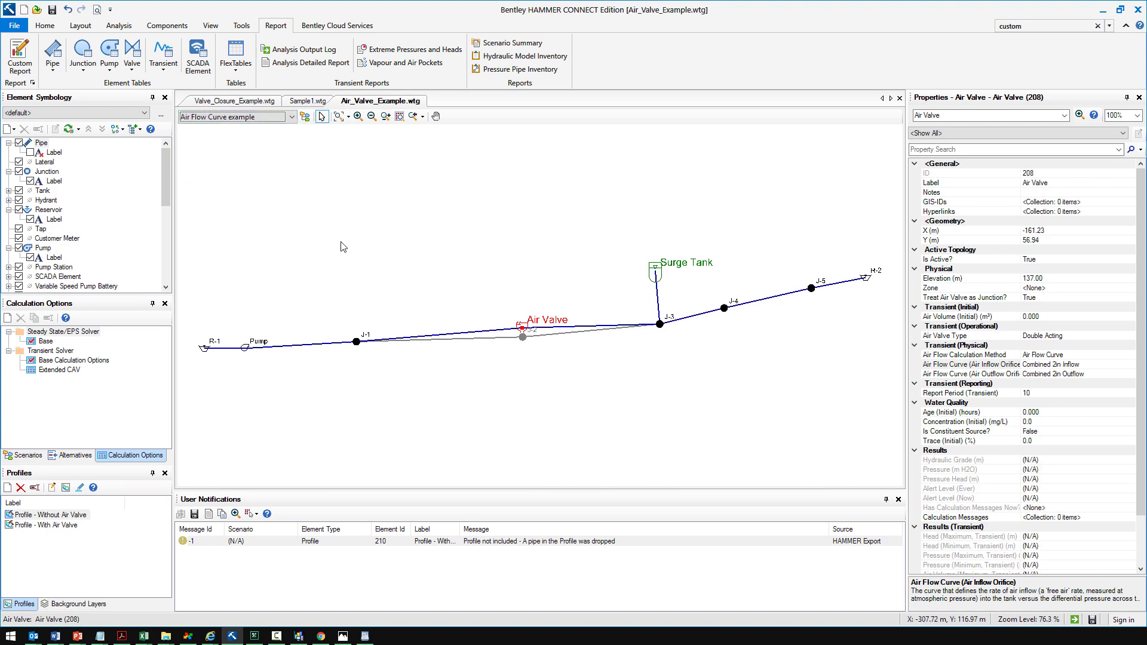
pyautogui.click(1108, 364)
pyautogui.click(1130, 365)
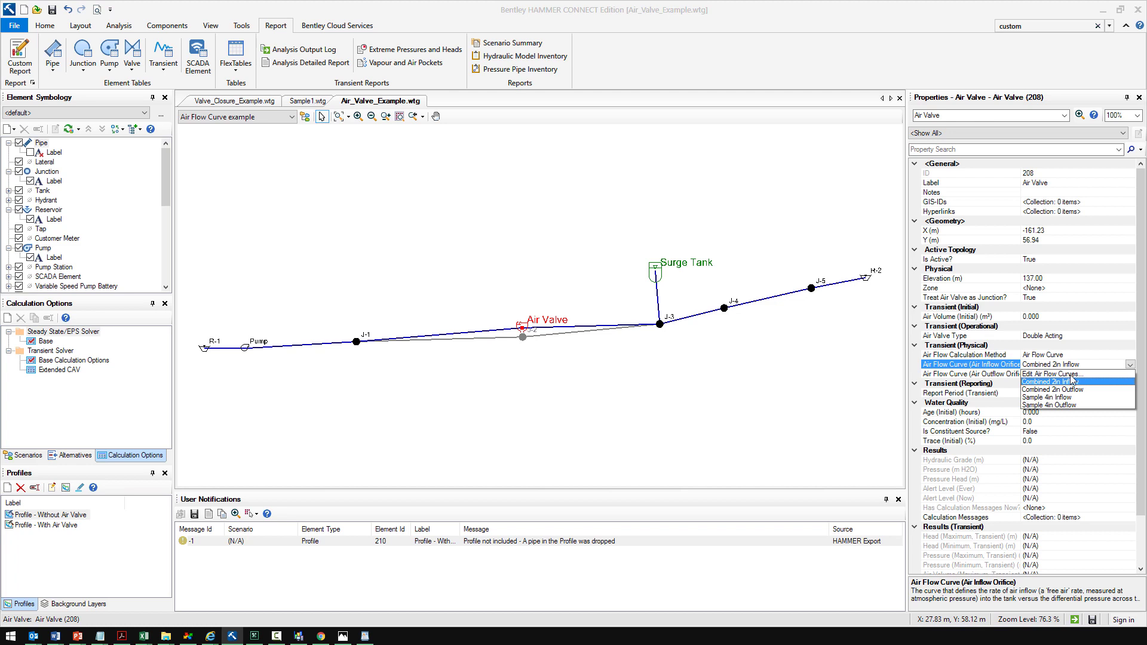
pyautogui.click(1051, 374)
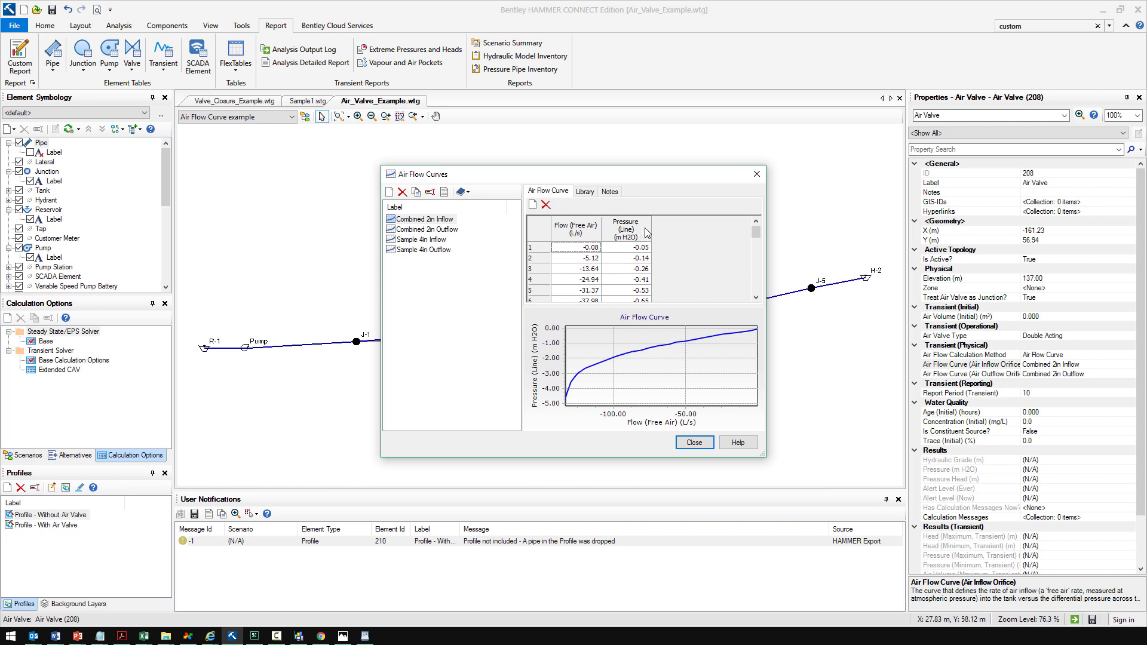
pyautogui.click(579, 232)
pyautogui.click(633, 249)
pyautogui.click(466, 193)
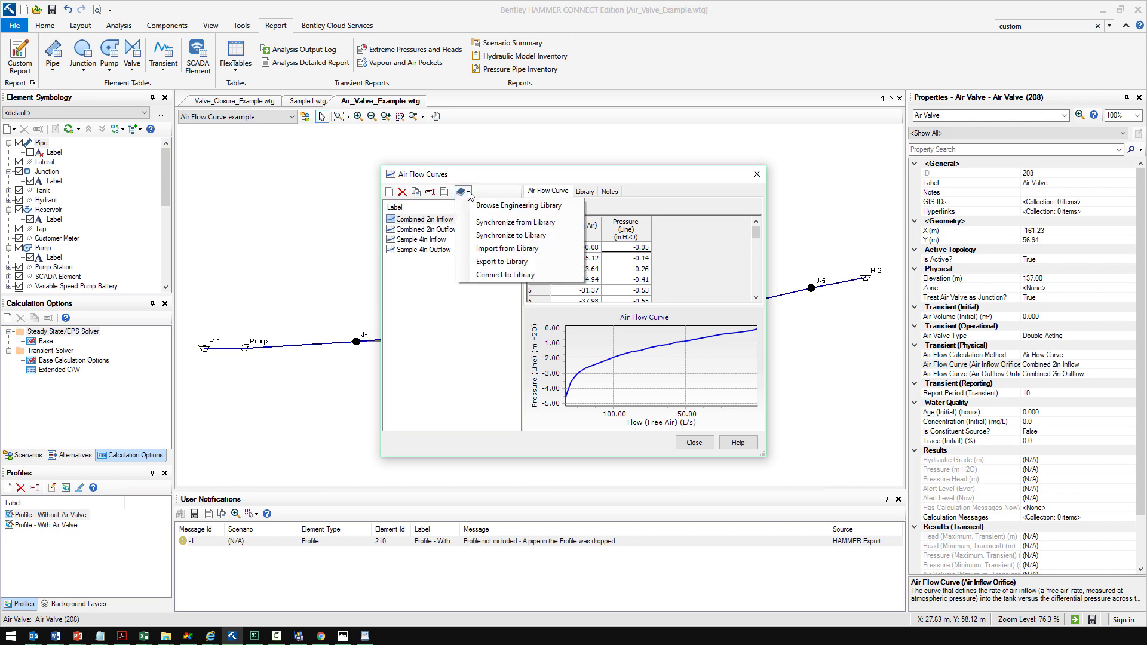
pyautogui.click(493, 255)
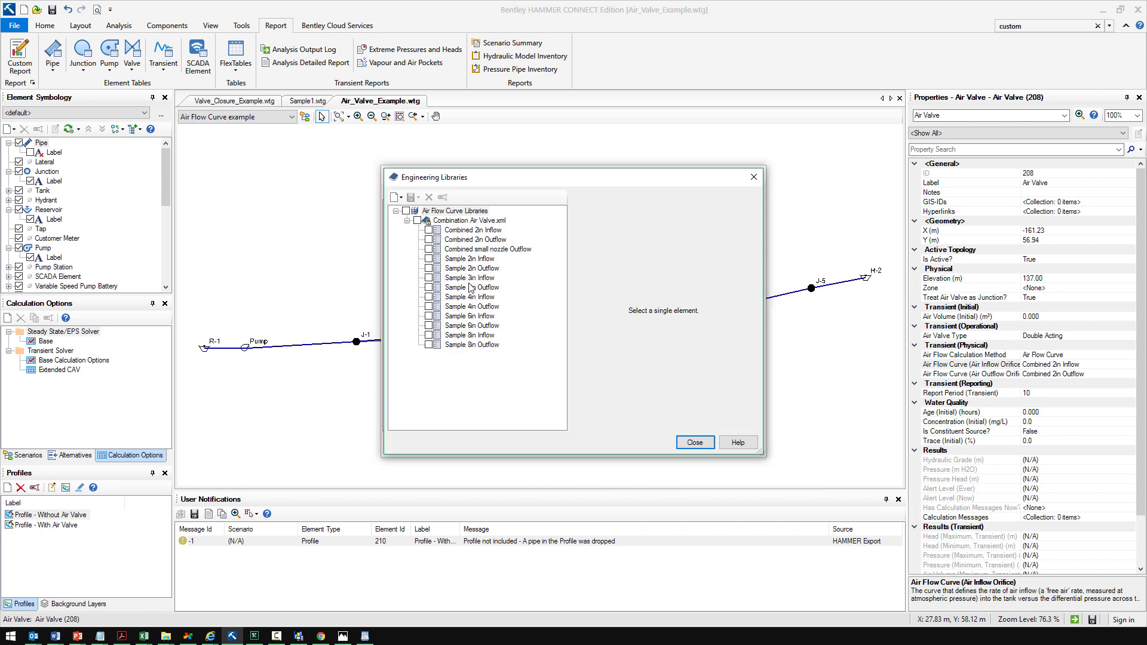
pyautogui.click(472, 287)
pyautogui.click(483, 251)
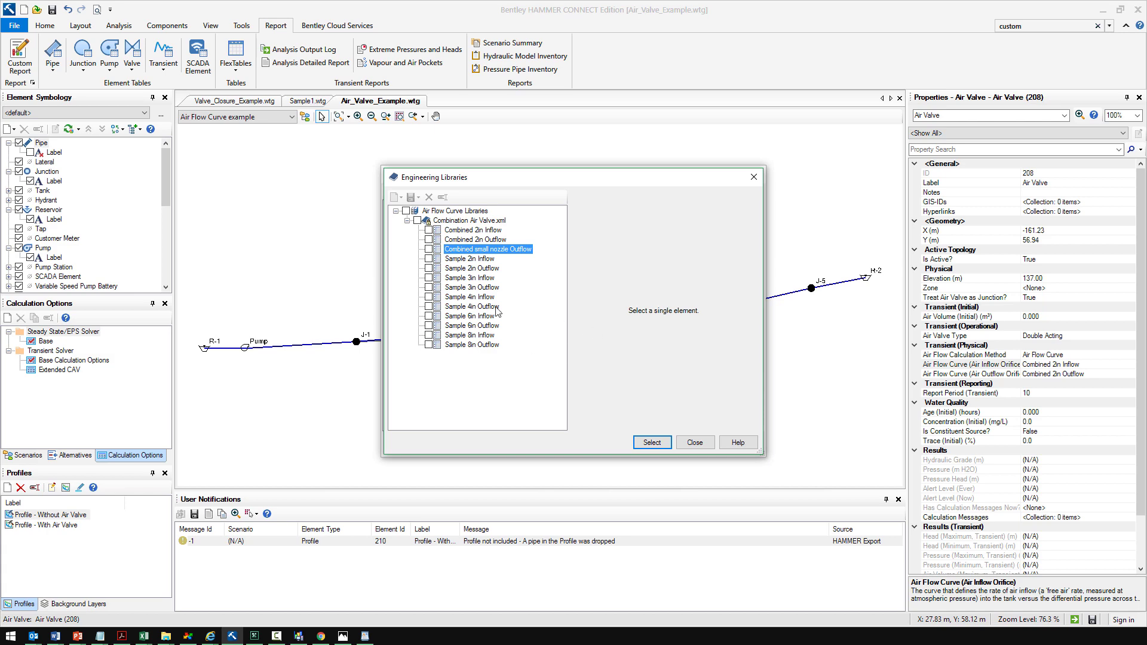
pyautogui.click(695, 442)
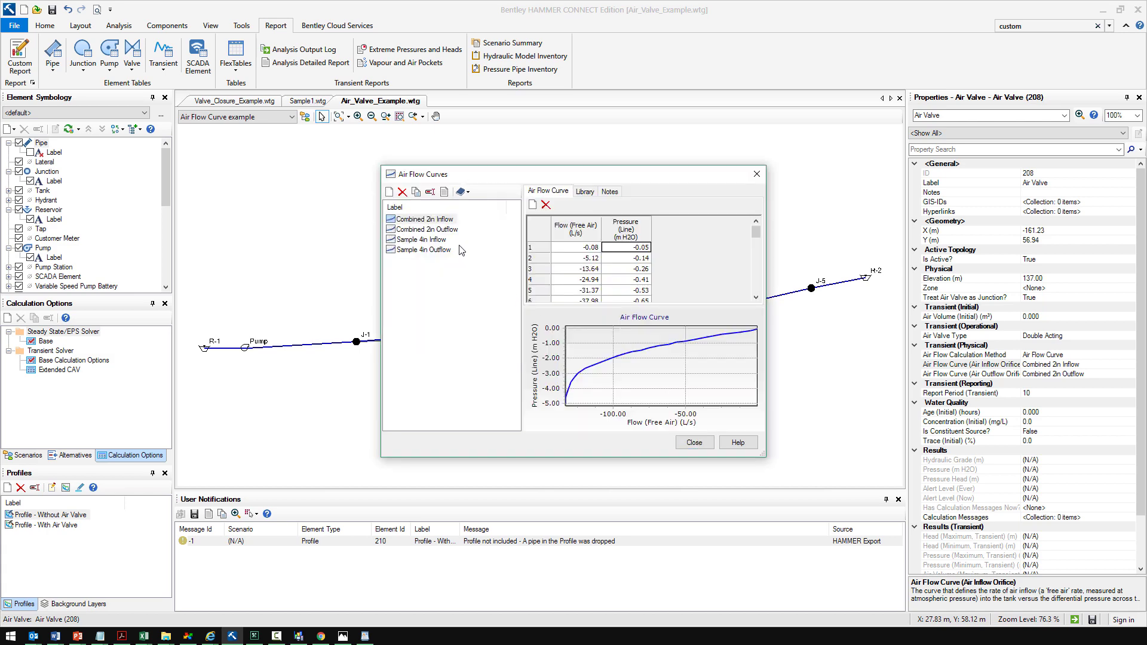
pyautogui.click(444, 220)
pyautogui.moveTo(574, 179); pyautogui.dragTo(673, 160)
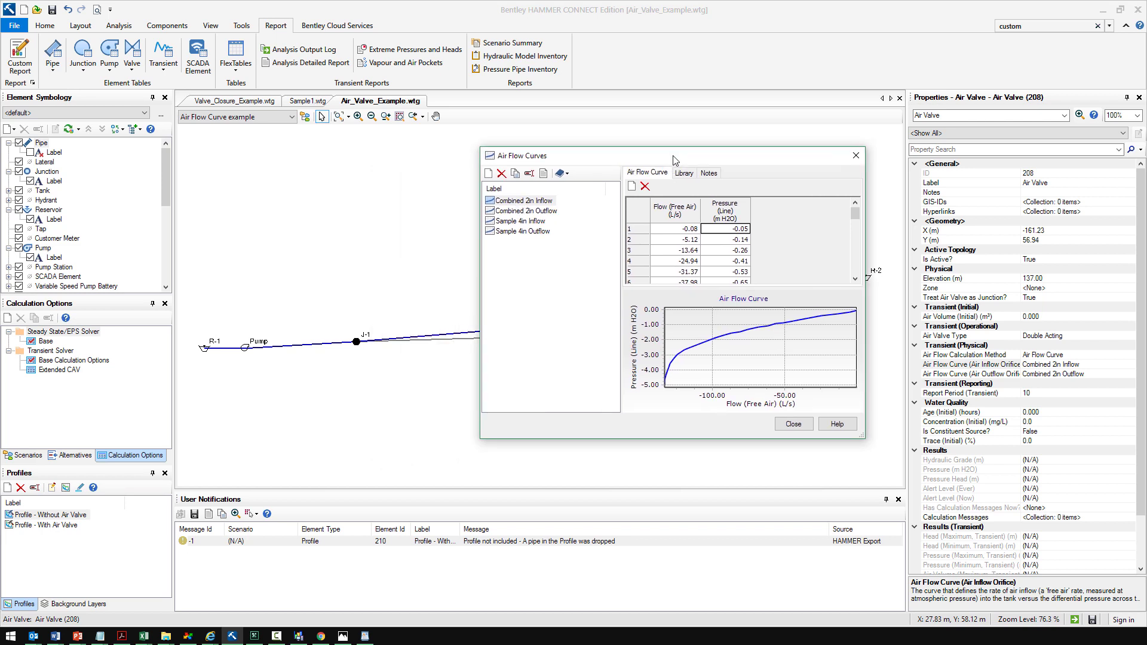
pyautogui.click(808, 422)
pyautogui.click(1075, 354)
pyautogui.click(1129, 355)
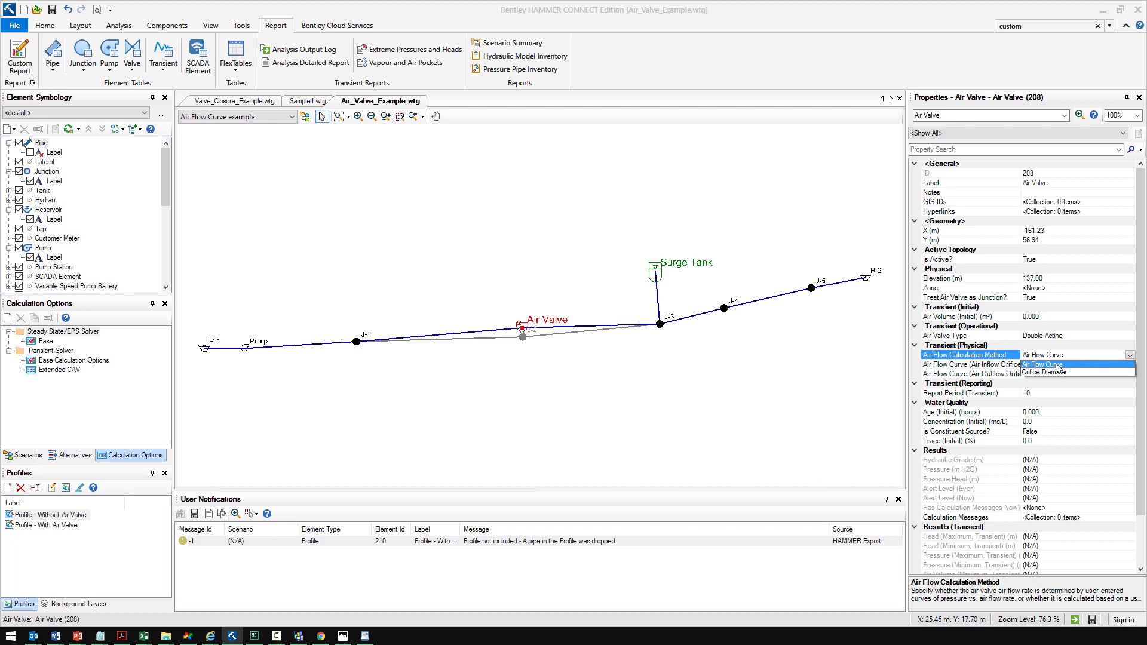
pyautogui.click(1054, 372)
pyautogui.click(990, 365)
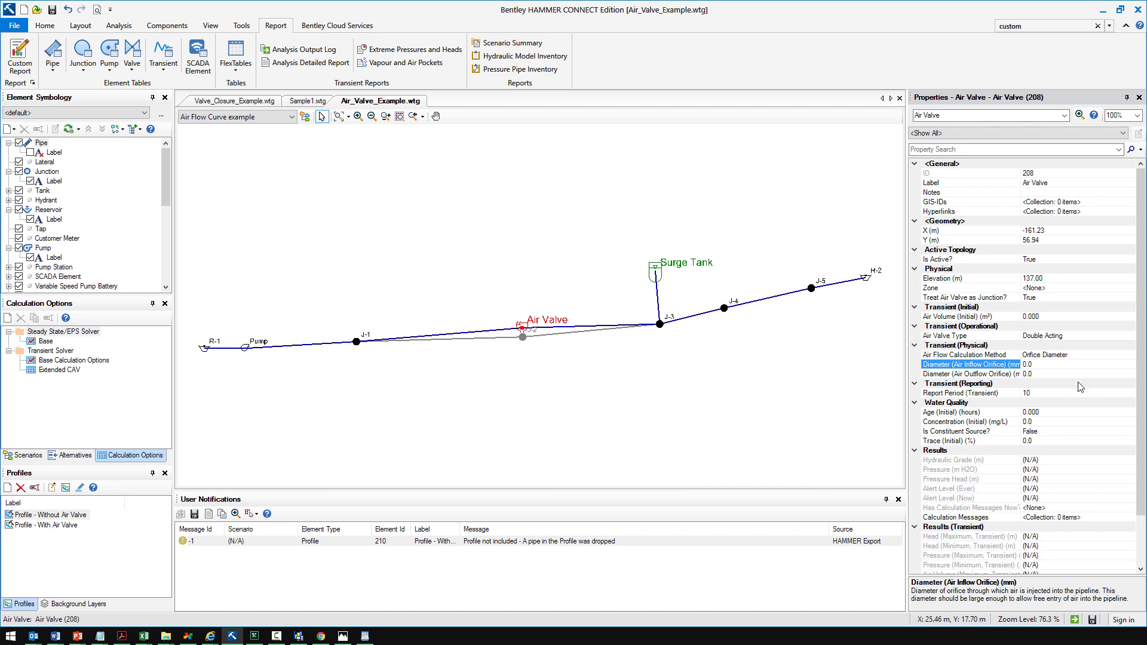
pyautogui.click(1129, 355)
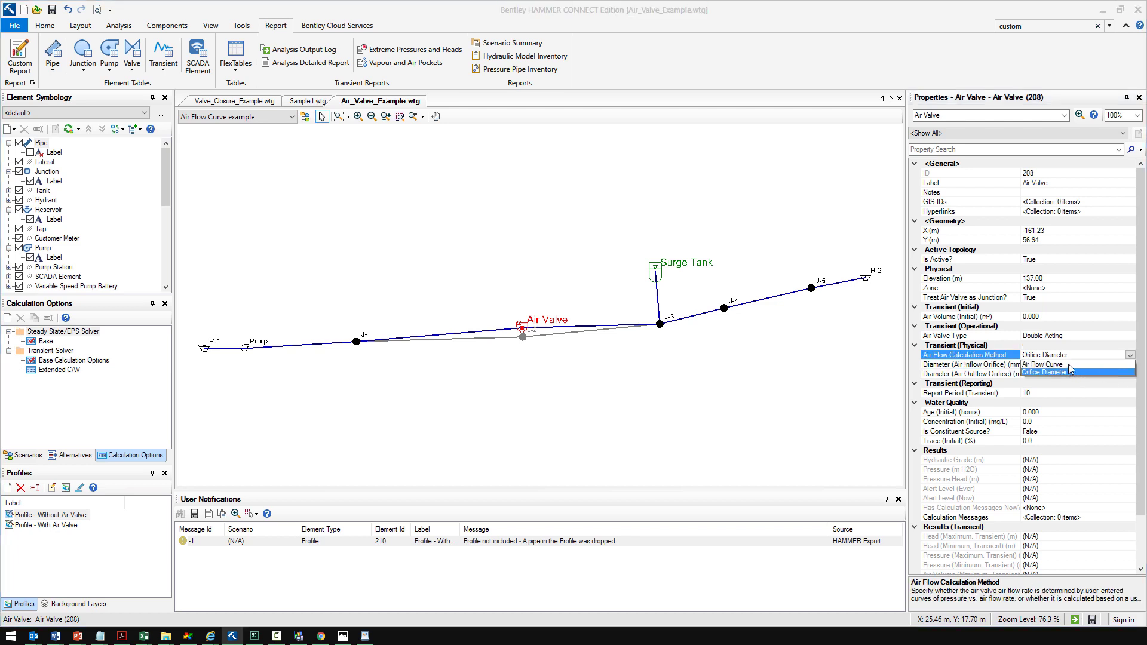
pyautogui.click(1072, 364)
pyautogui.click(1088, 365)
pyautogui.click(1130, 365)
pyautogui.click(1066, 374)
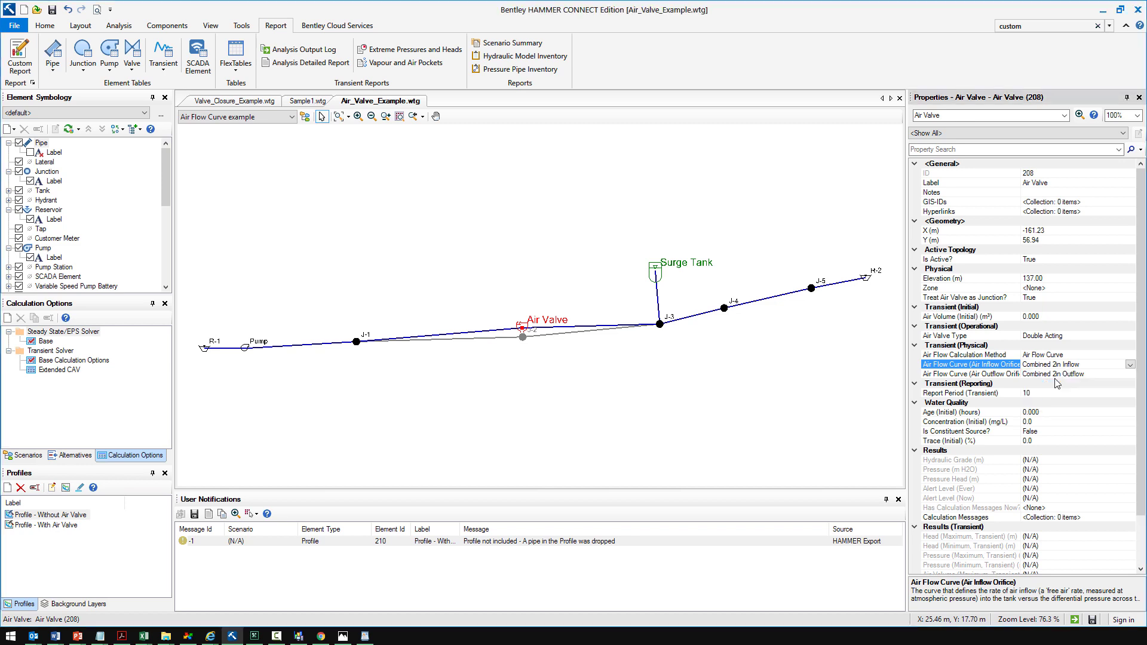